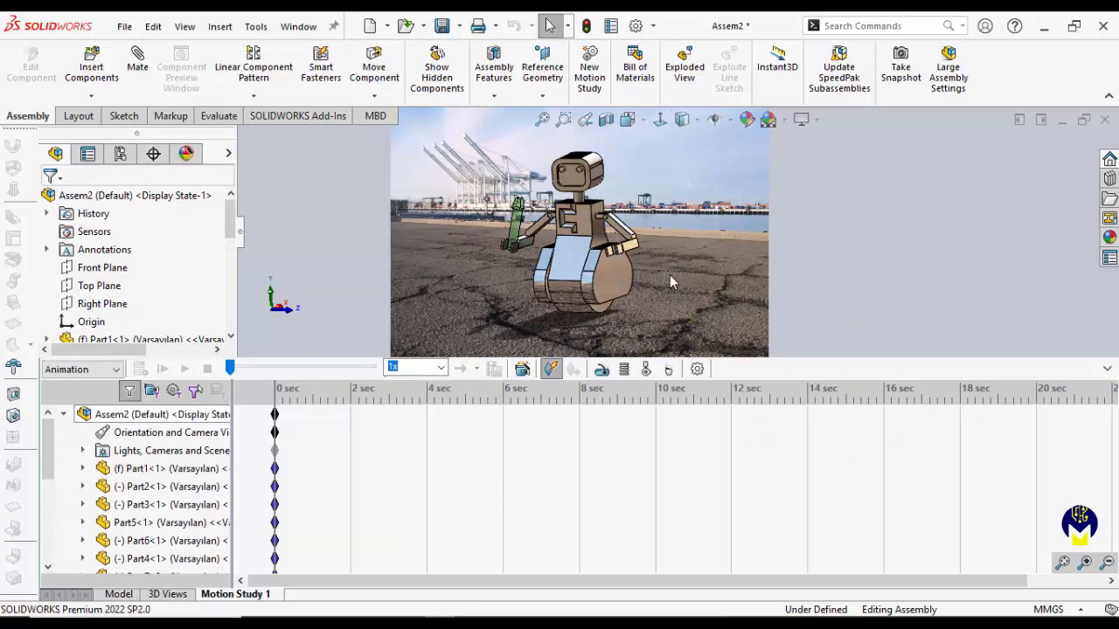
# Step: Animate the robot's head turning toward its empty-handed side between 0 and 2 seconds
pyautogui.moveTo(658, 274)
pyautogui.mouseDown(button='middle')
pyautogui.moveTo(629, 272)
pyautogui.moveTo(667, 282)
pyautogui.mouseUp(button='middle')
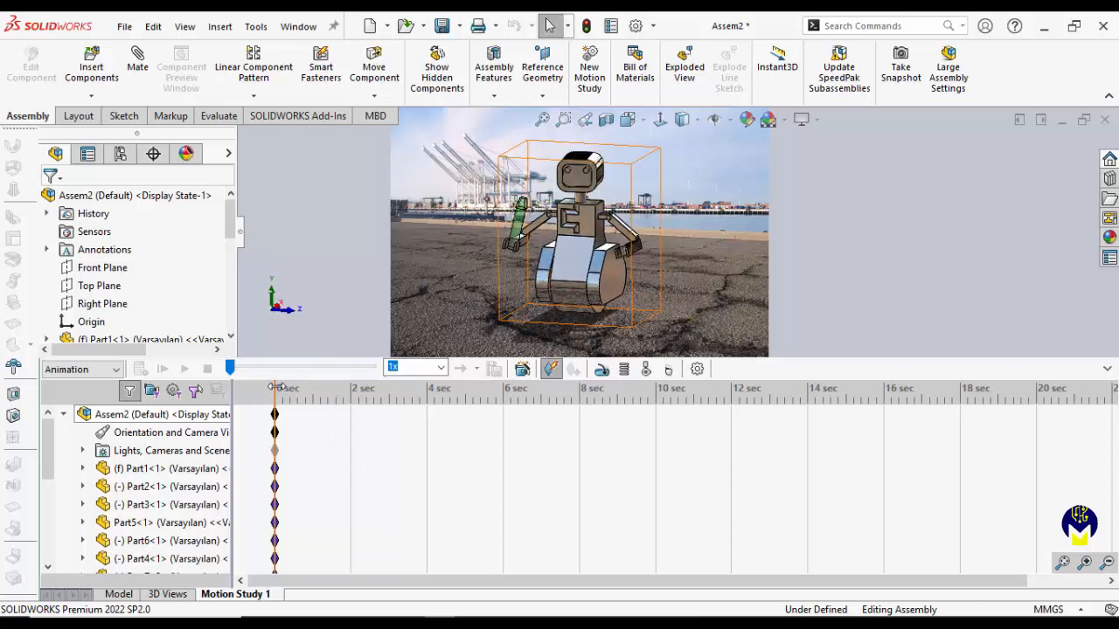
pyautogui.moveTo(656, 271); pyautogui.dragTo(626, 263, button='middle')
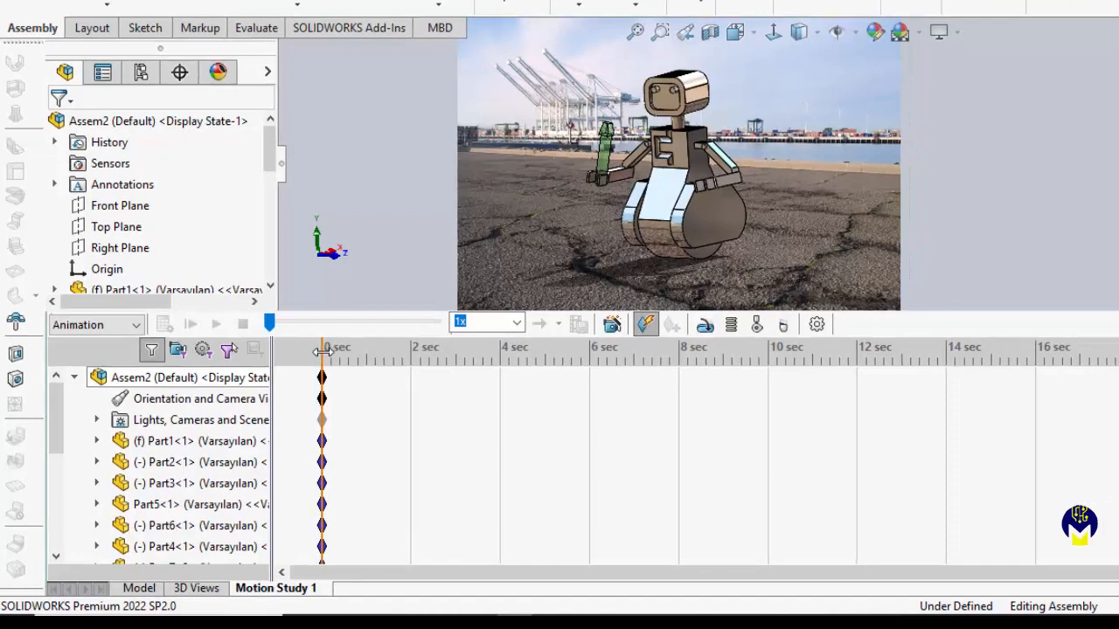
pyautogui.moveTo(322, 351); pyautogui.dragTo(412, 350)
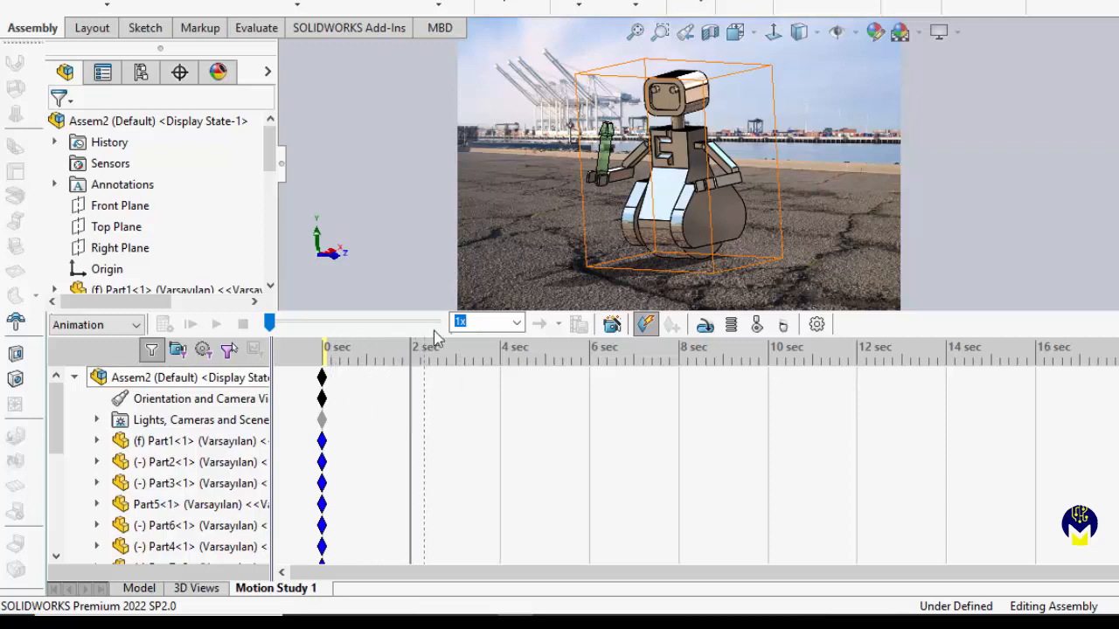
pyautogui.click(671, 104)
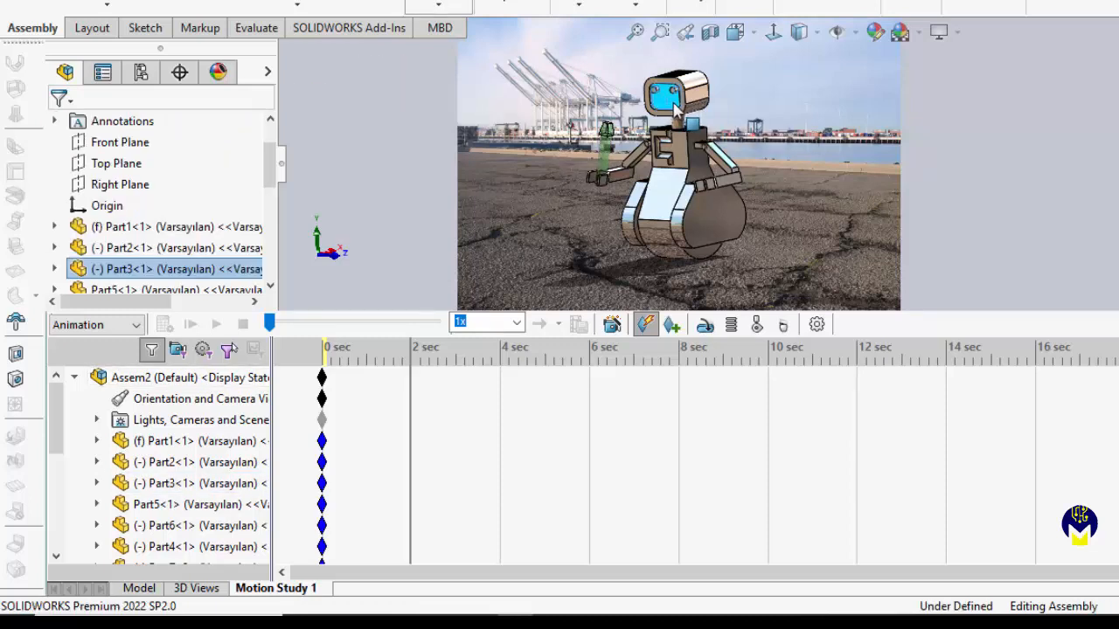
pyautogui.moveTo(686, 106); pyautogui.dragTo(810, 106)
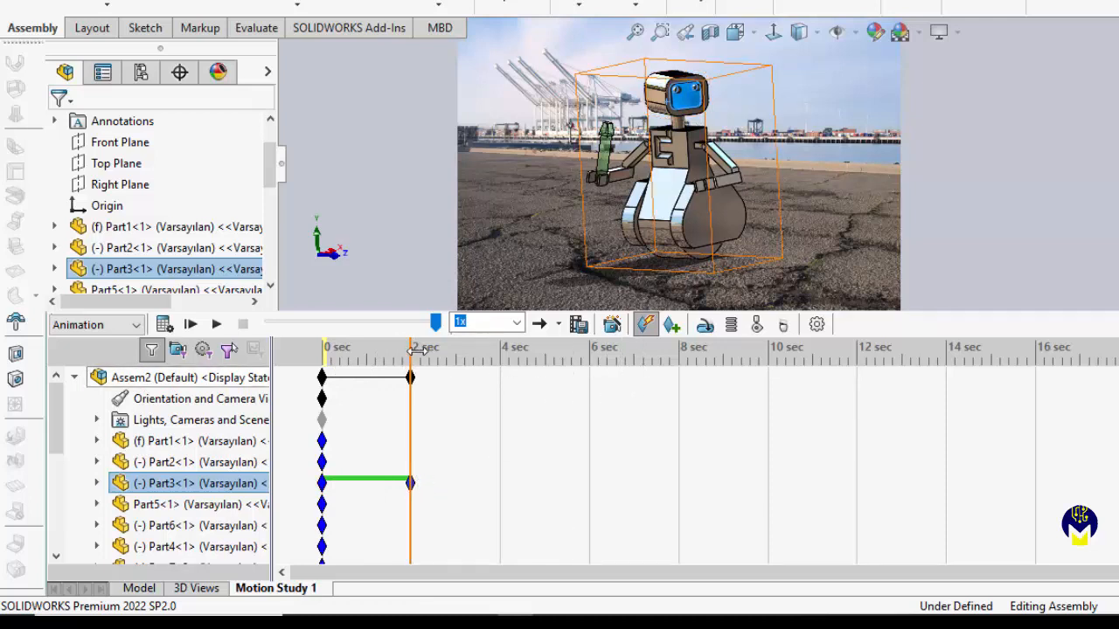
# Step: Animate the head turning toward the green cylinder by 4 seconds and back to face forward at 5 seconds
pyautogui.moveTo(418, 350); pyautogui.dragTo(500, 350)
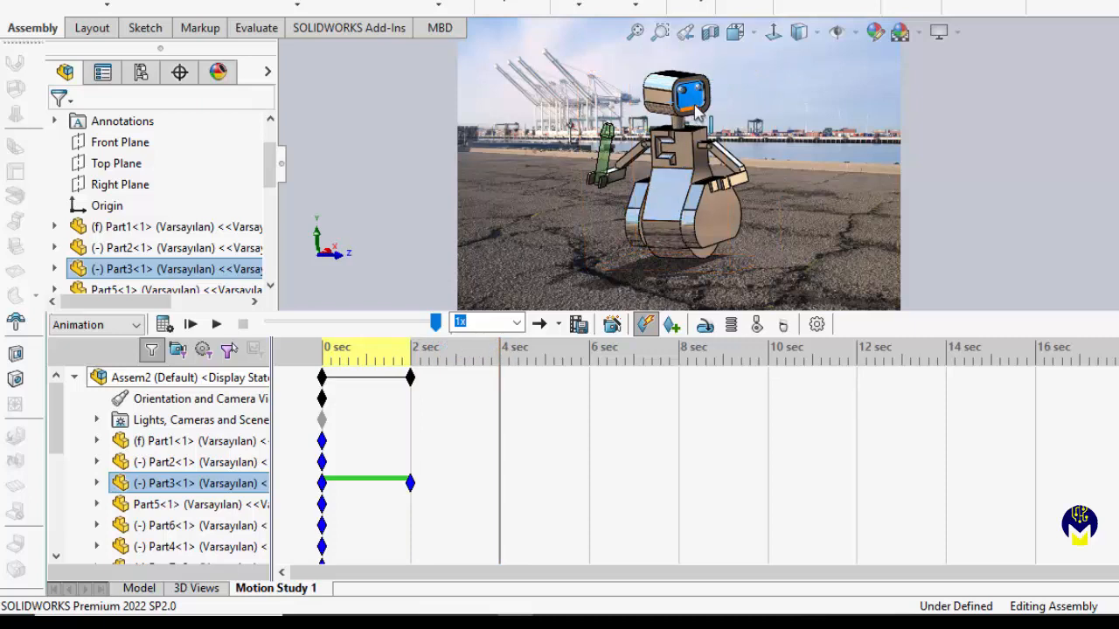
pyautogui.moveTo(696, 106); pyautogui.dragTo(663, 110)
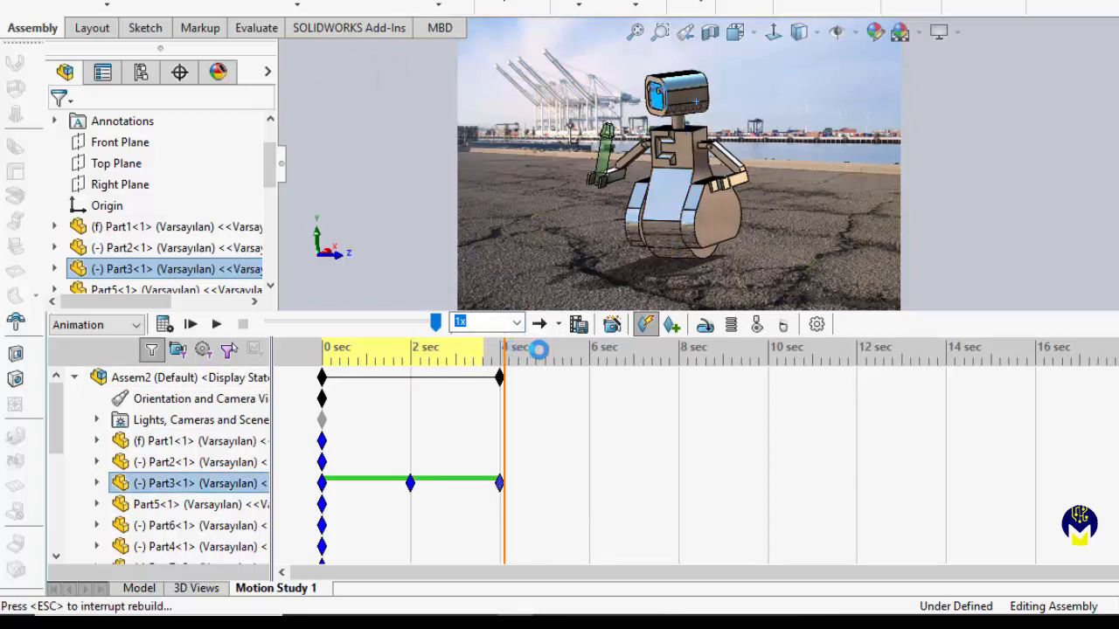
pyautogui.moveTo(501, 347); pyautogui.dragTo(545, 347)
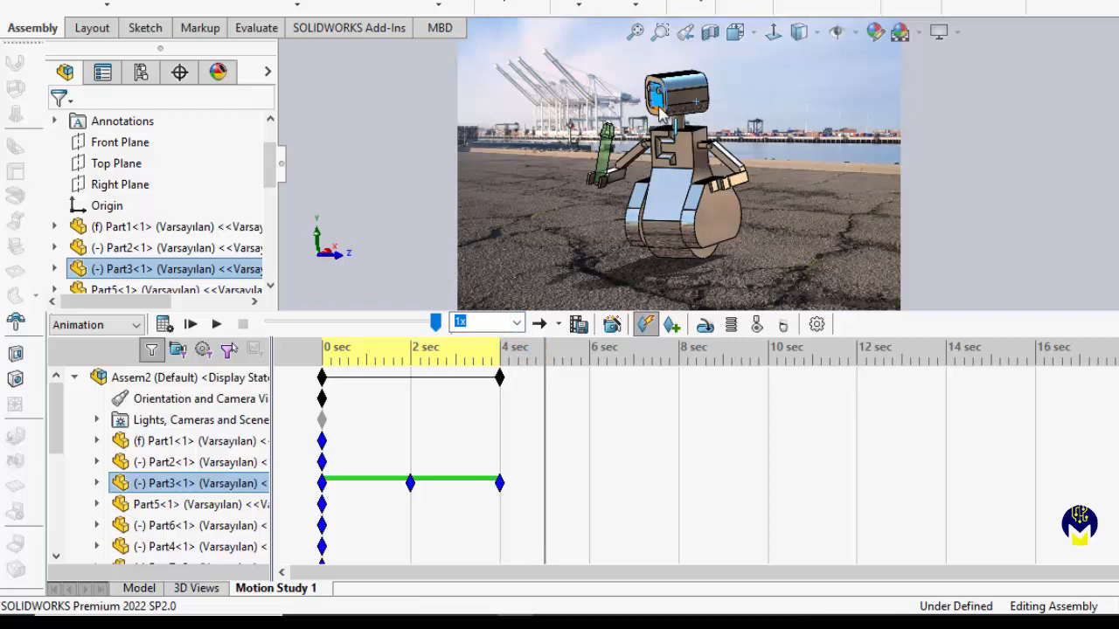
pyautogui.moveTo(655, 111); pyautogui.dragTo(674, 113)
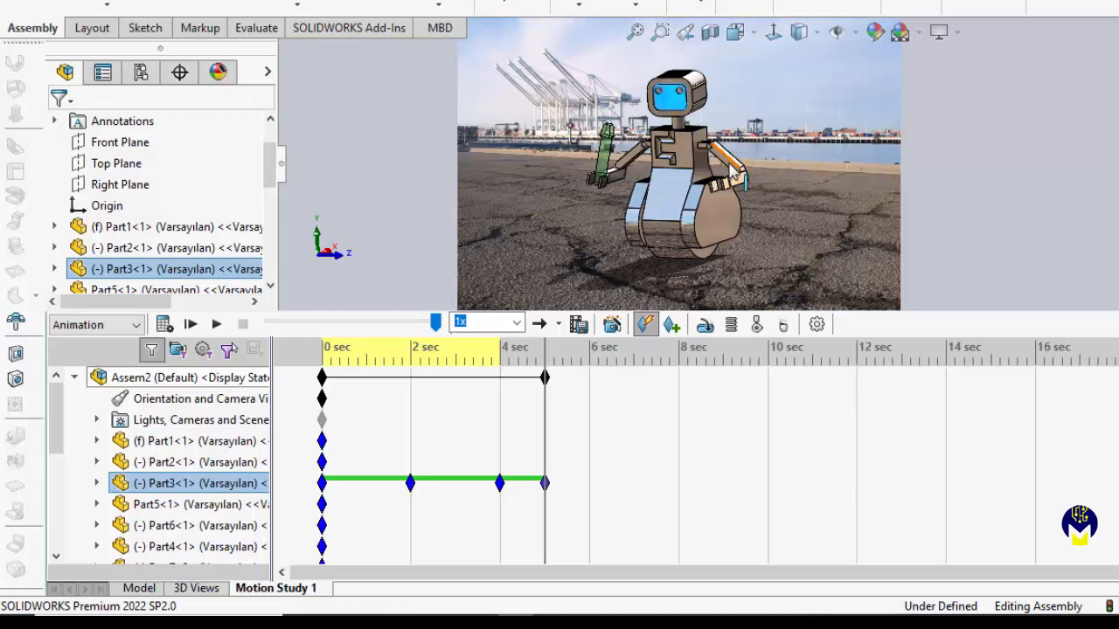
# Step: Add a keyframe for the empty-handed upper arm at 5 seconds and raise that arm by 7 seconds
pyautogui.click(732, 174)
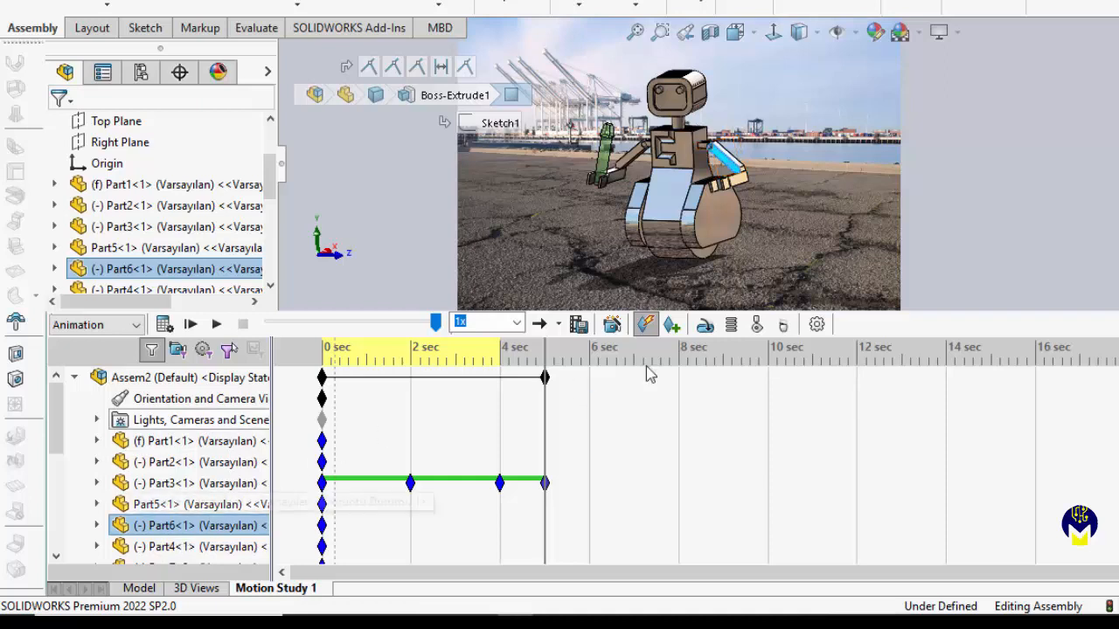
pyautogui.click(675, 327)
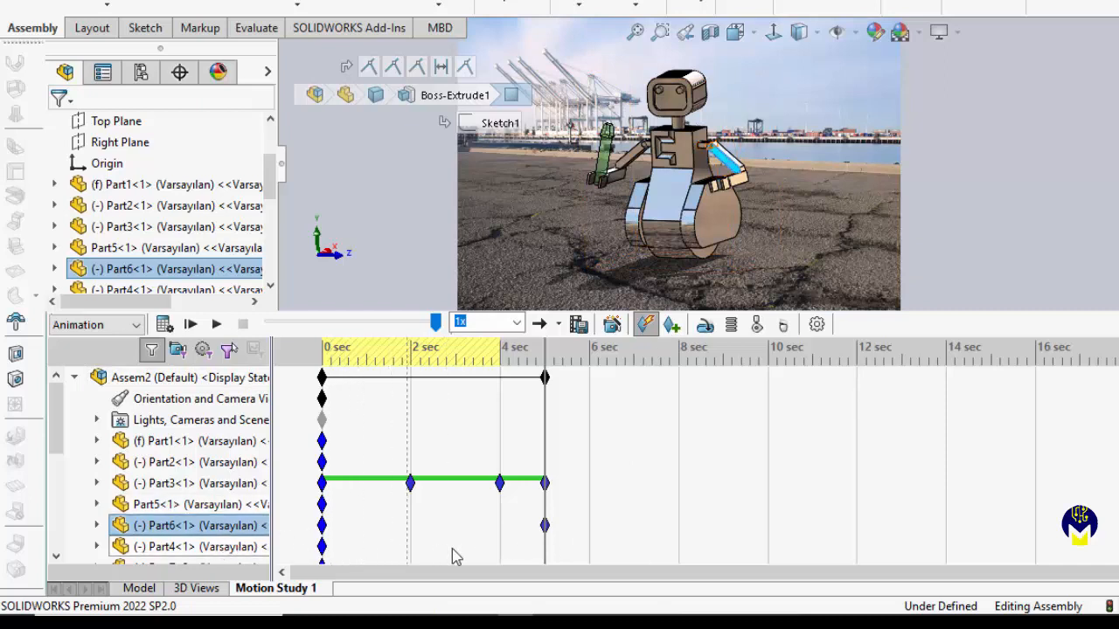
pyautogui.moveTo(545, 526)
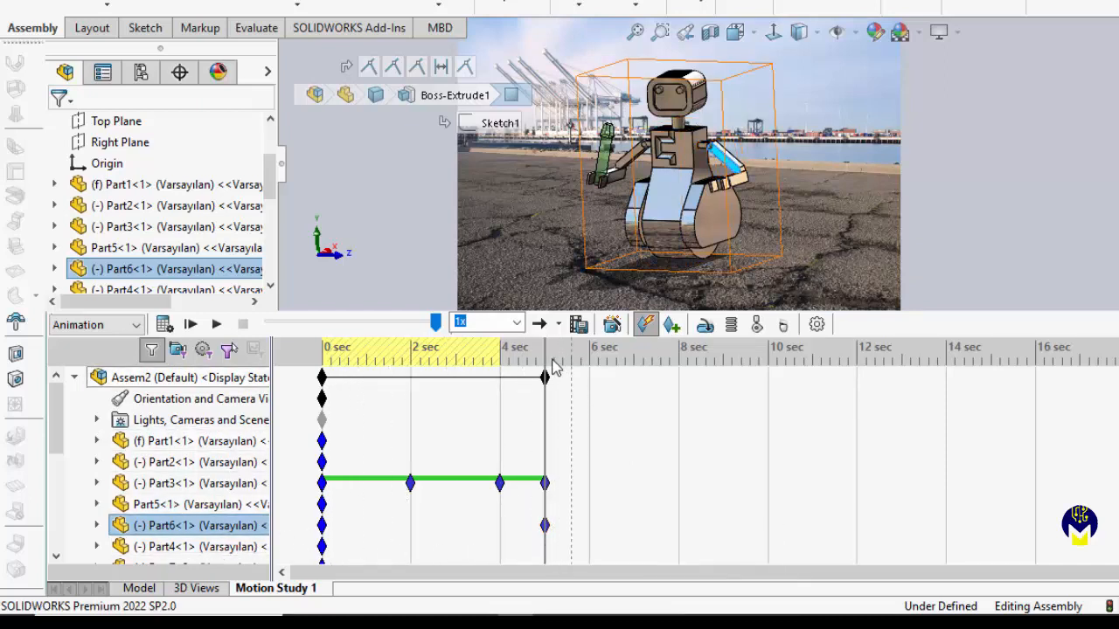
pyautogui.moveTo(548, 349); pyautogui.dragTo(633, 358)
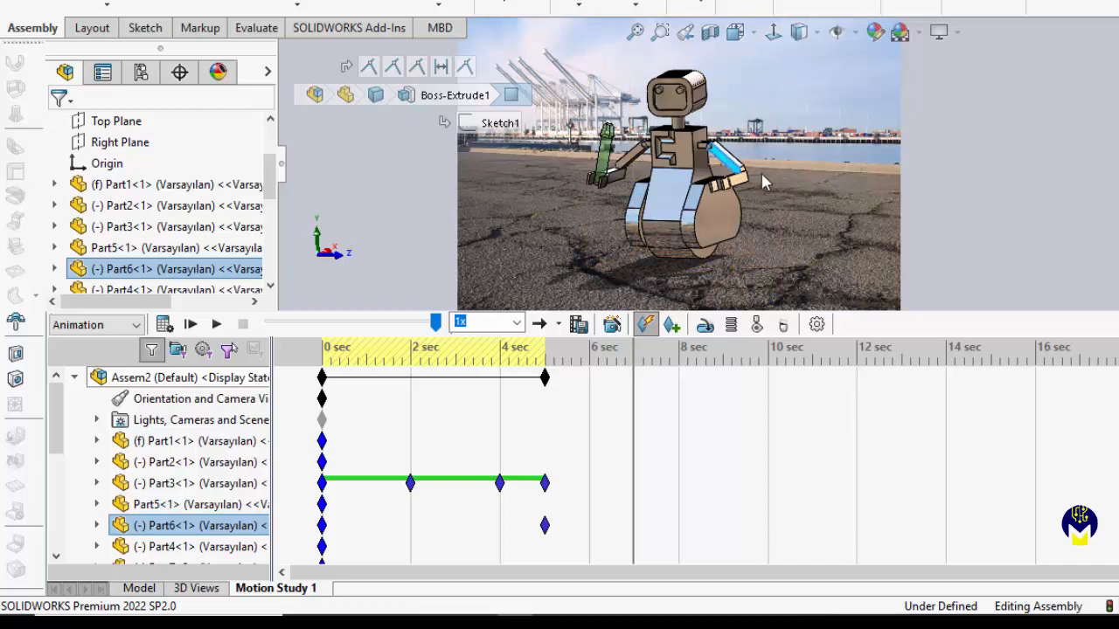
pyautogui.moveTo(733, 170); pyautogui.dragTo(739, 111)
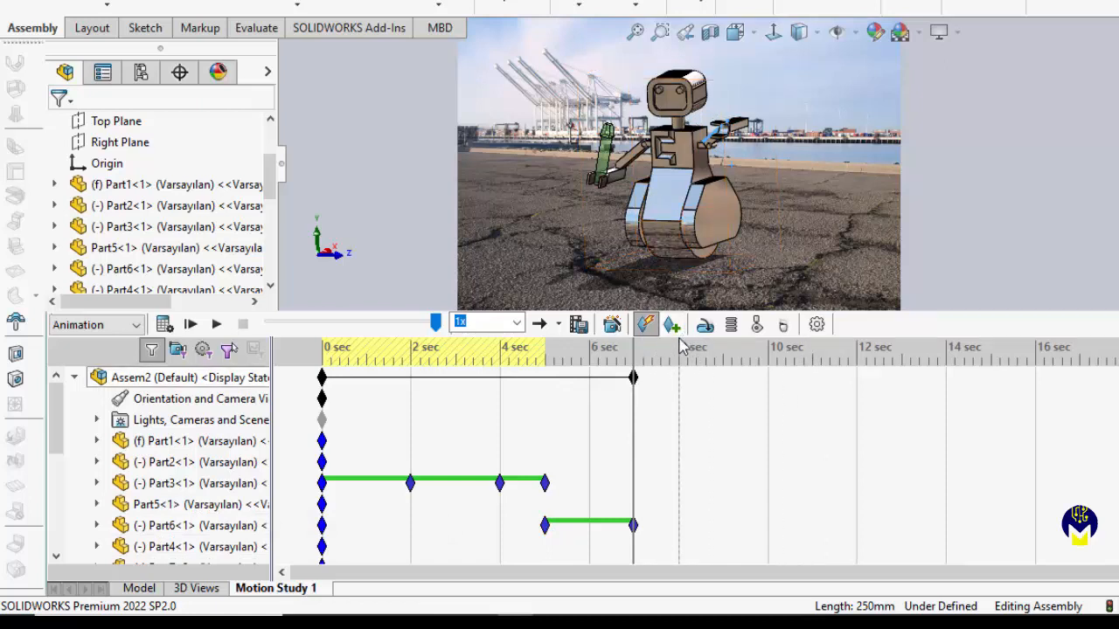
# Step: Add a keyframe for the upper arm holding the green cylinder at 7 seconds and raise it by about 9.5 seconds
pyautogui.click(636, 160)
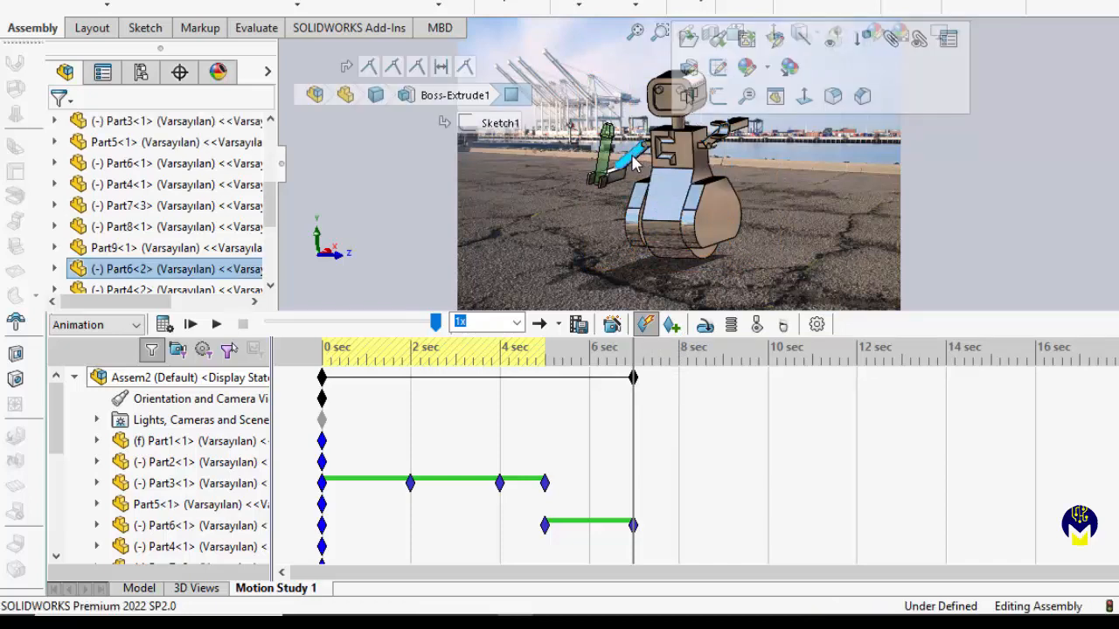
pyautogui.click(674, 322)
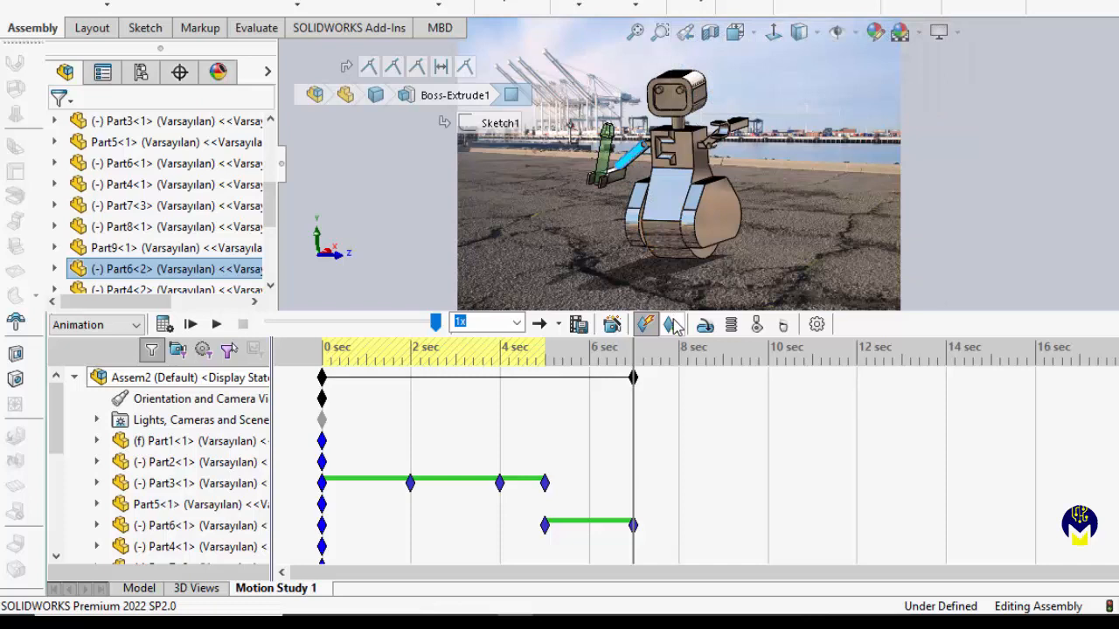
pyautogui.scroll(-2, 582, 447)
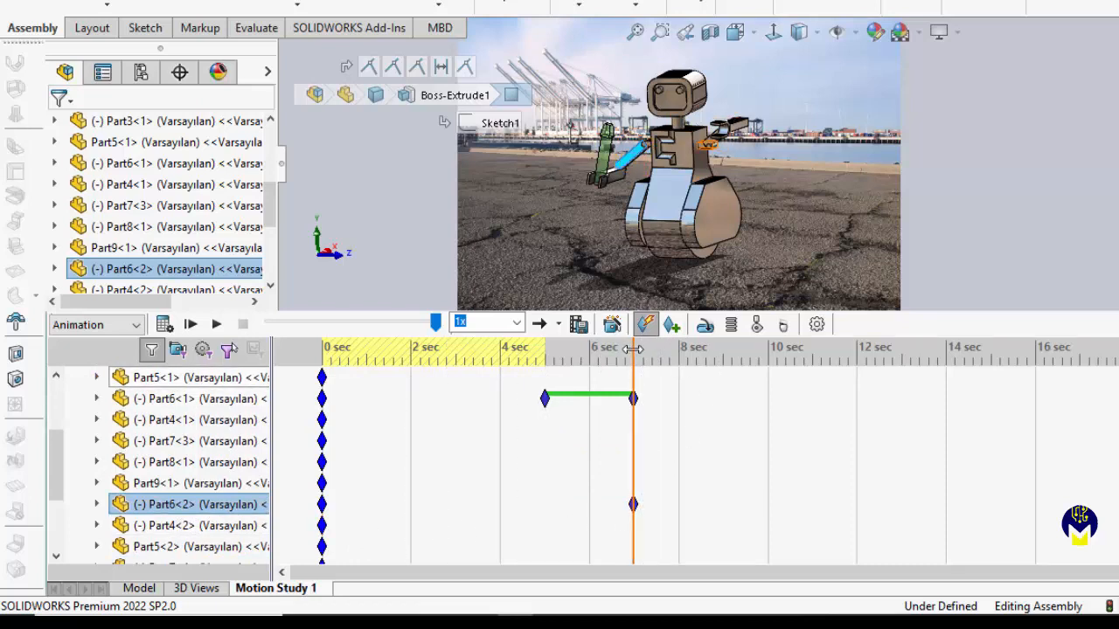
pyautogui.moveTo(634, 352); pyautogui.dragTo(745, 358)
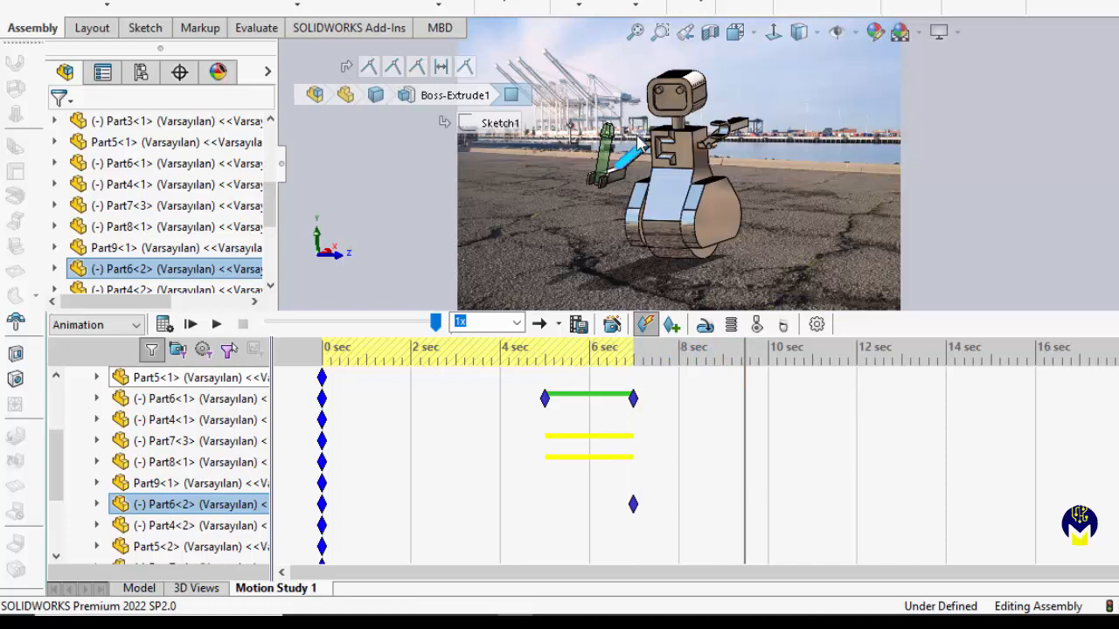
pyautogui.press('Escape')
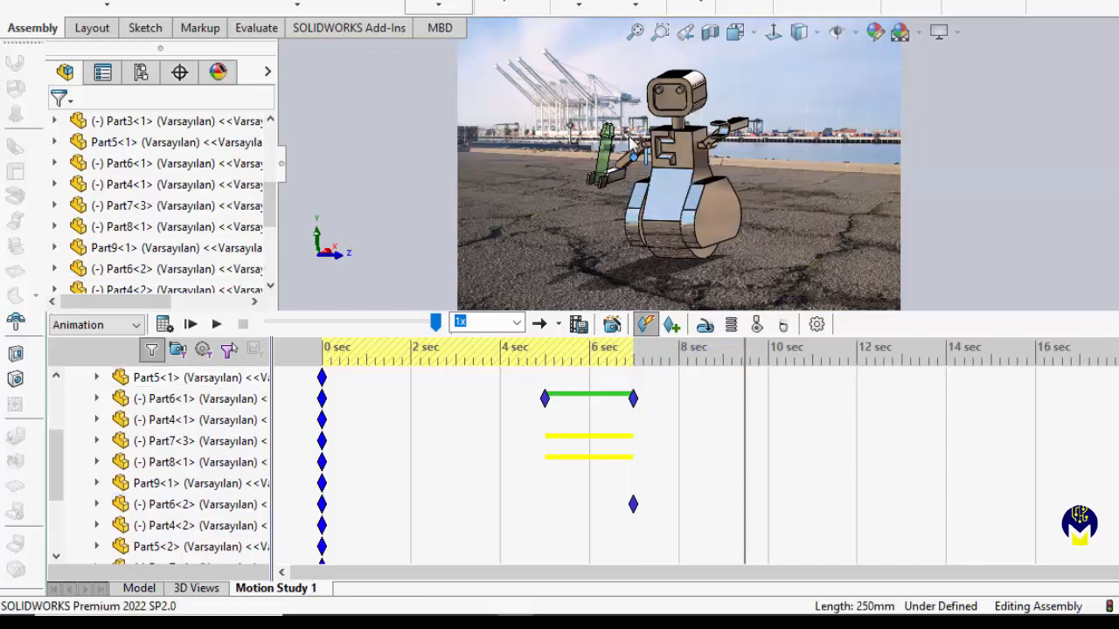
pyautogui.moveTo(635, 160); pyautogui.dragTo(631, 131)
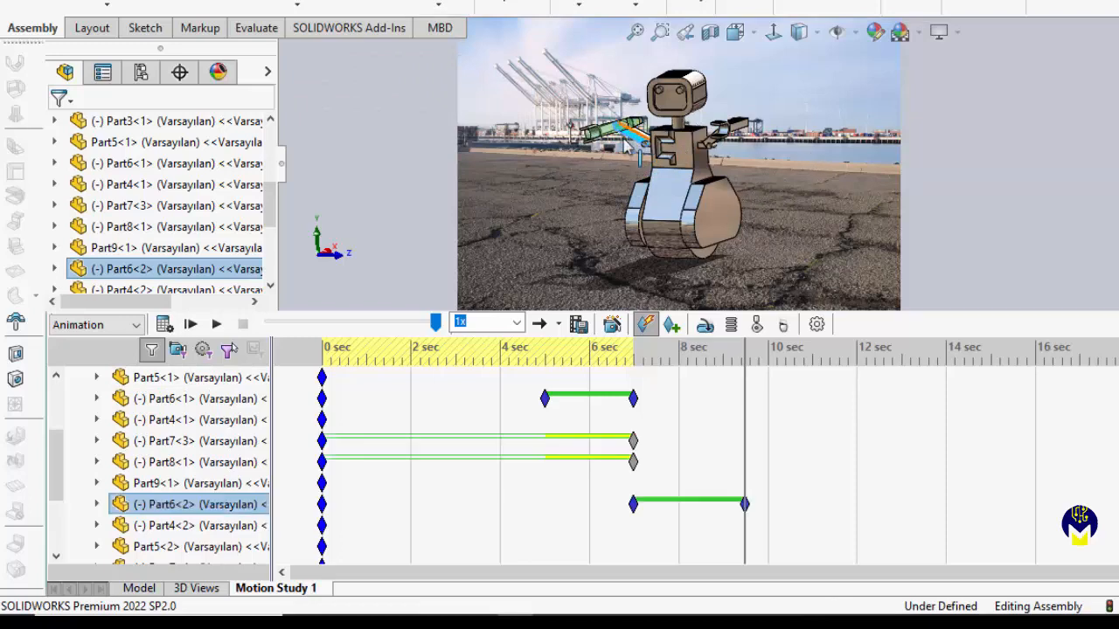
# Step: Add keyframes for both raised upper arms at about 9.5 seconds and lower both arms by 12 seconds
pyautogui.scroll(-5, 612, 155)
pyautogui.scroll(-2, 612, 156)
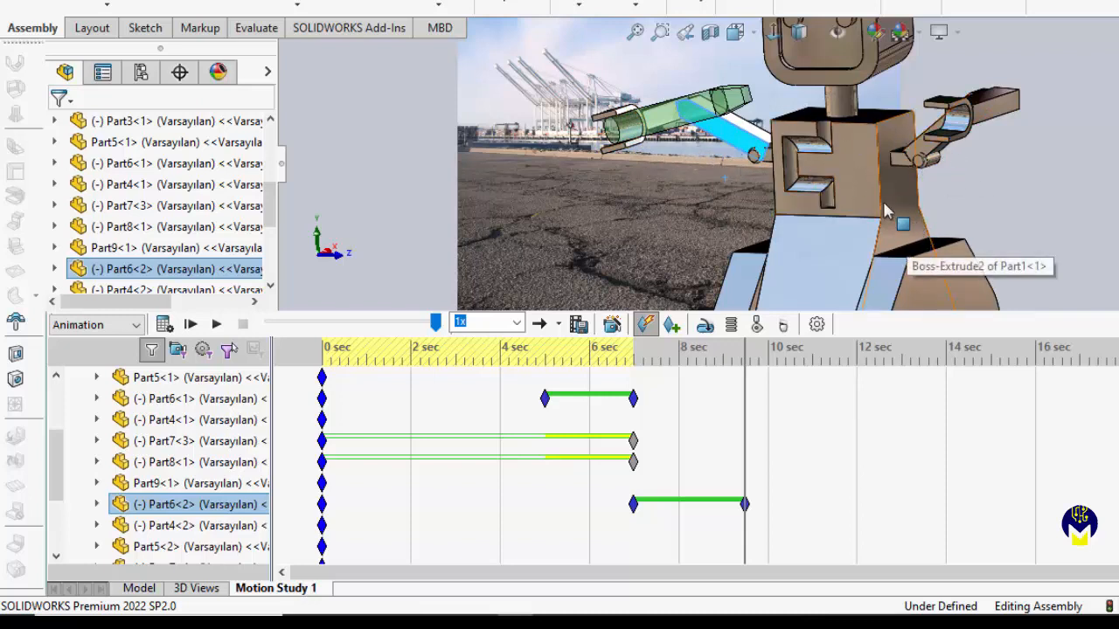
pyautogui.click(737, 143)
pyautogui.click(671, 328)
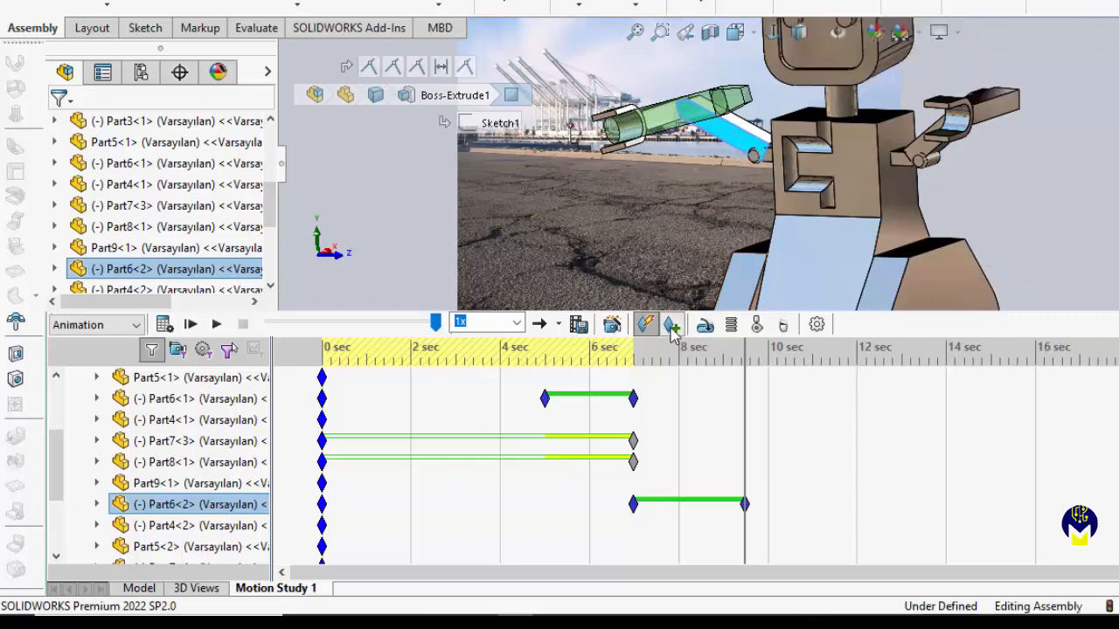
pyautogui.click(919, 157)
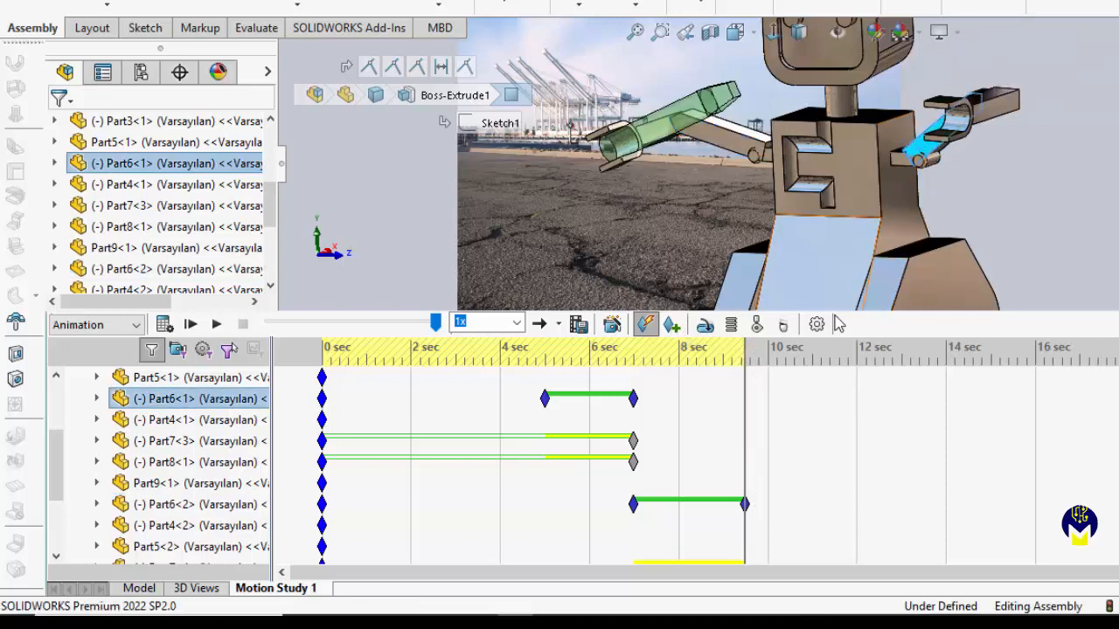
pyautogui.click(672, 326)
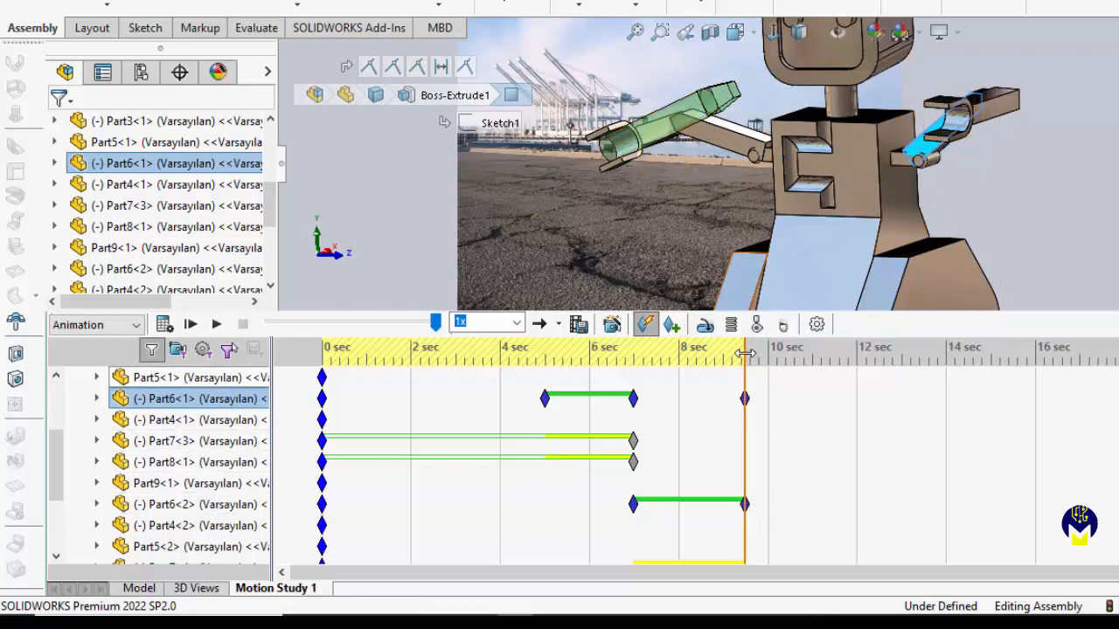
pyautogui.moveTo(745, 352); pyautogui.dragTo(856, 359)
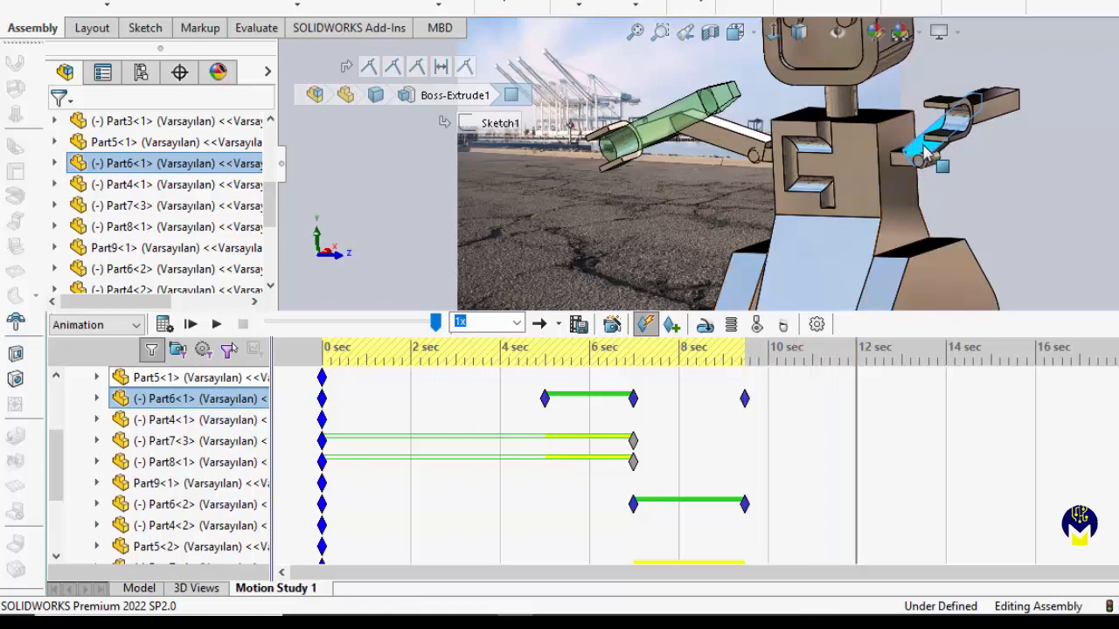
pyautogui.moveTo(929, 171); pyautogui.dragTo(966, 226)
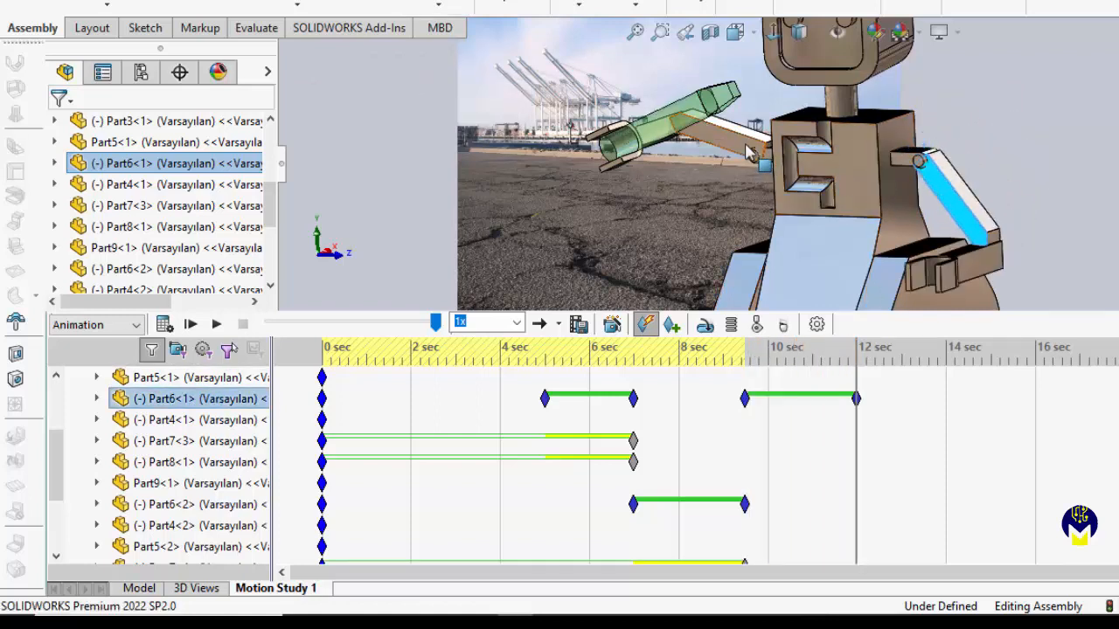
pyautogui.moveTo(735, 149); pyautogui.dragTo(738, 210)
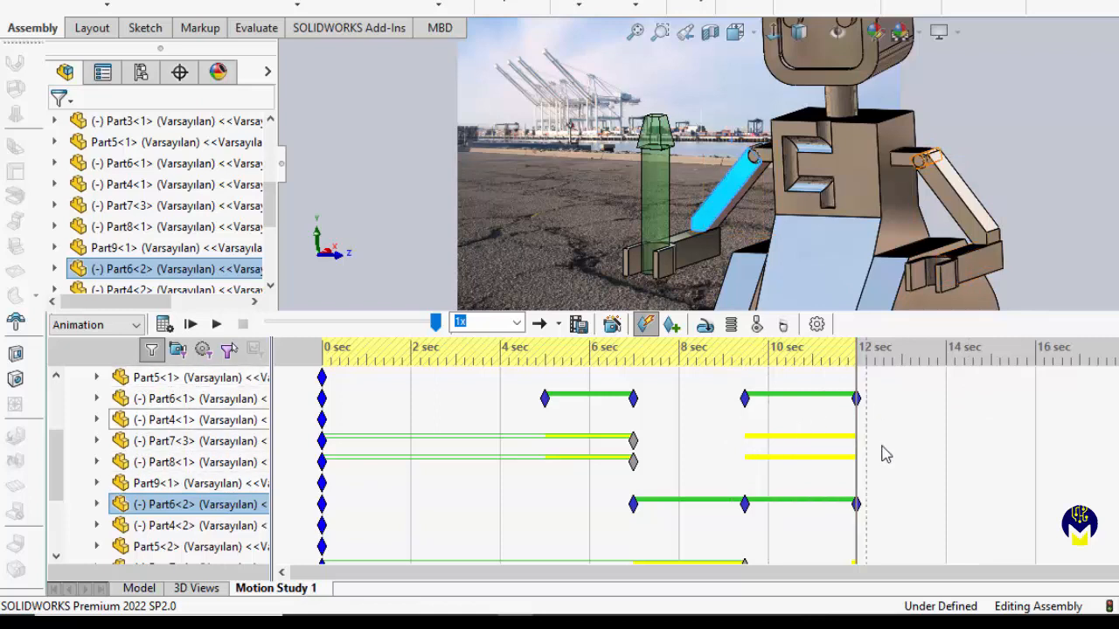
pyautogui.press('f')
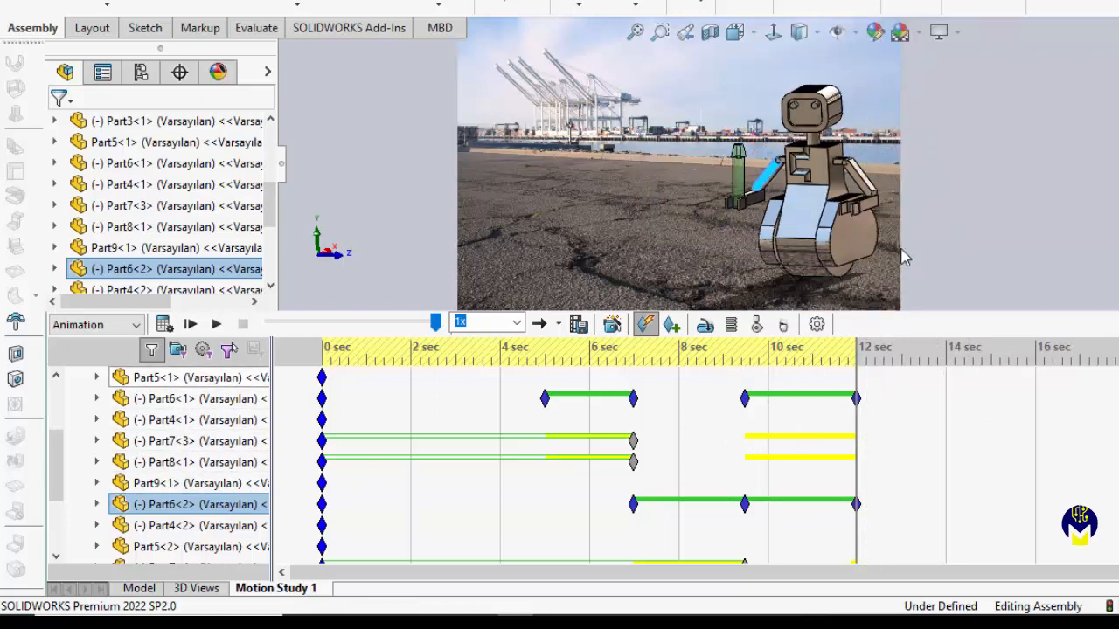
# Step: Animate the head turning slightly toward the empty-handed side from 12 to about 14 seconds, and calculate the motion study
pyautogui.click(811, 125)
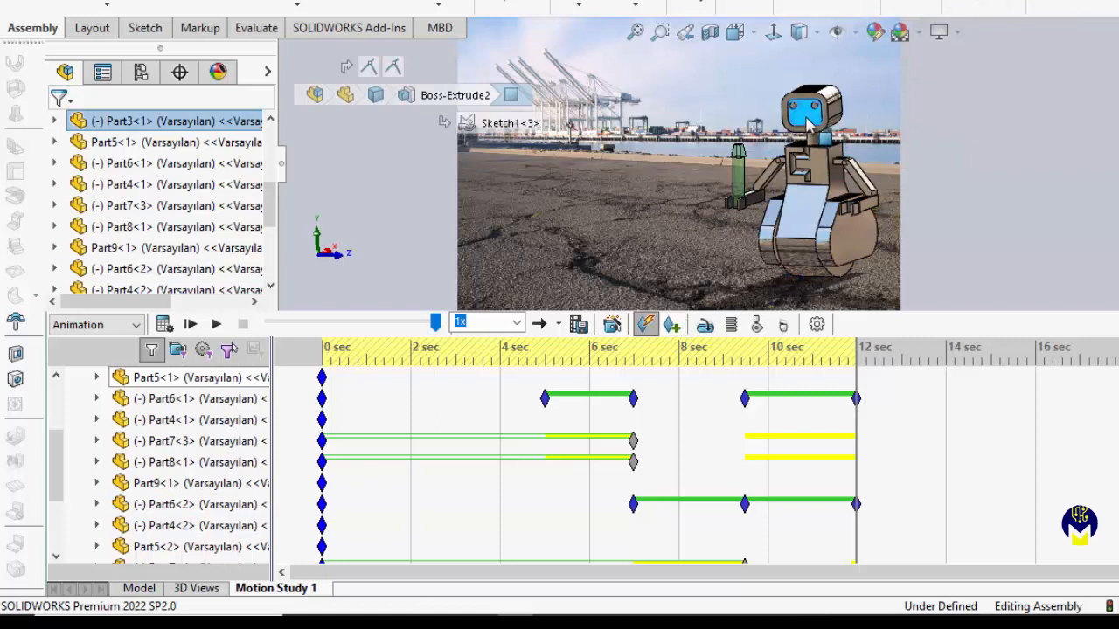
pyautogui.moveTo(855, 351); pyautogui.dragTo(950, 361)
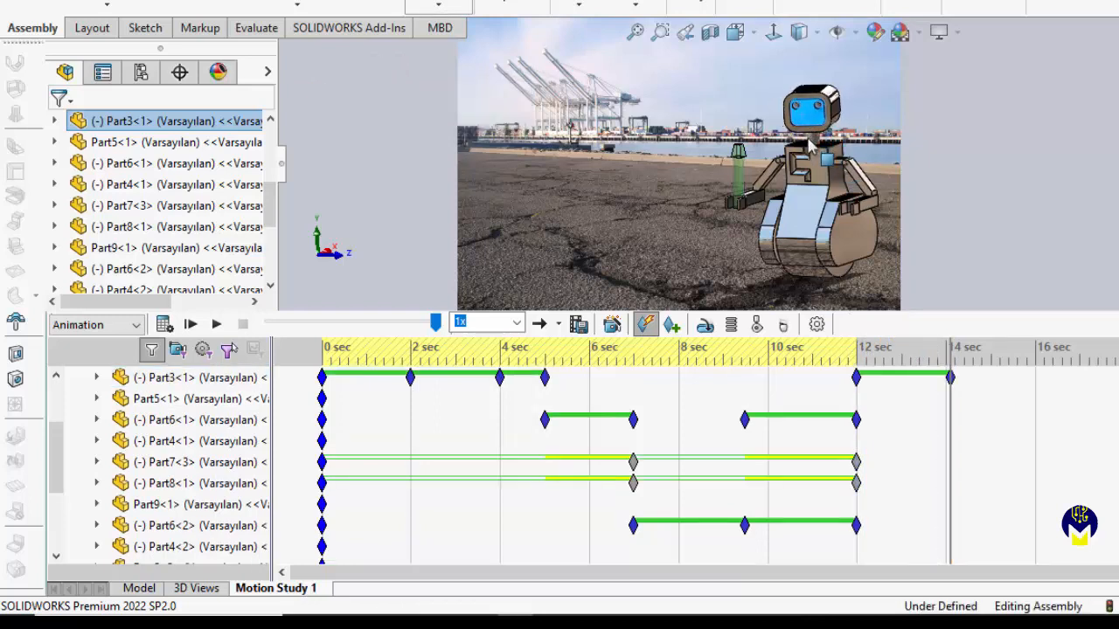
pyautogui.moveTo(809, 144); pyautogui.dragTo(820, 155)
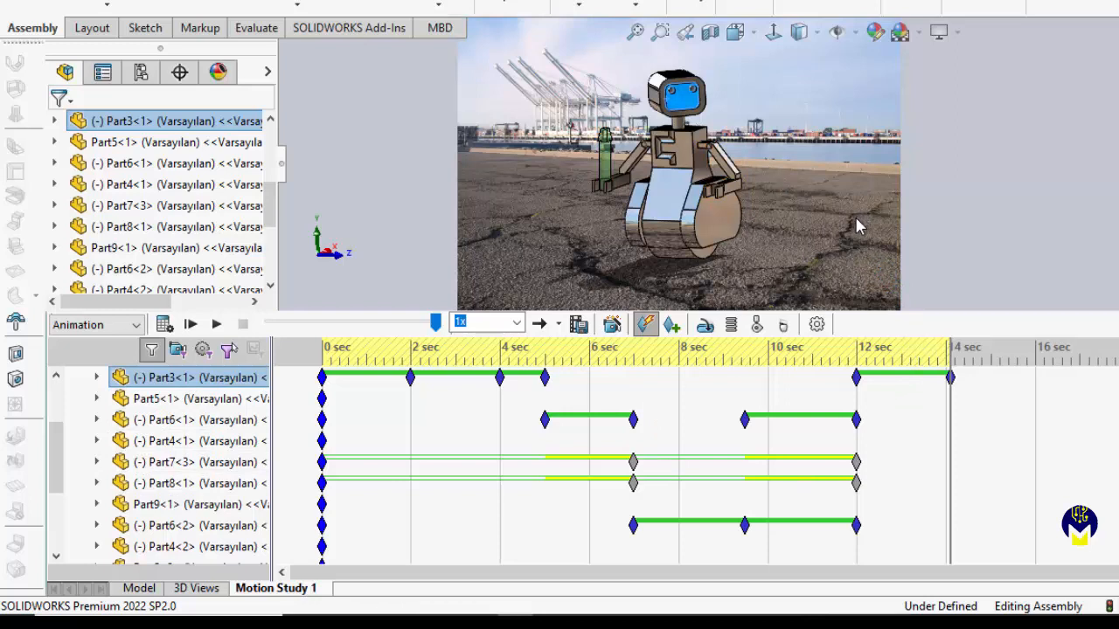
pyautogui.click(163, 326)
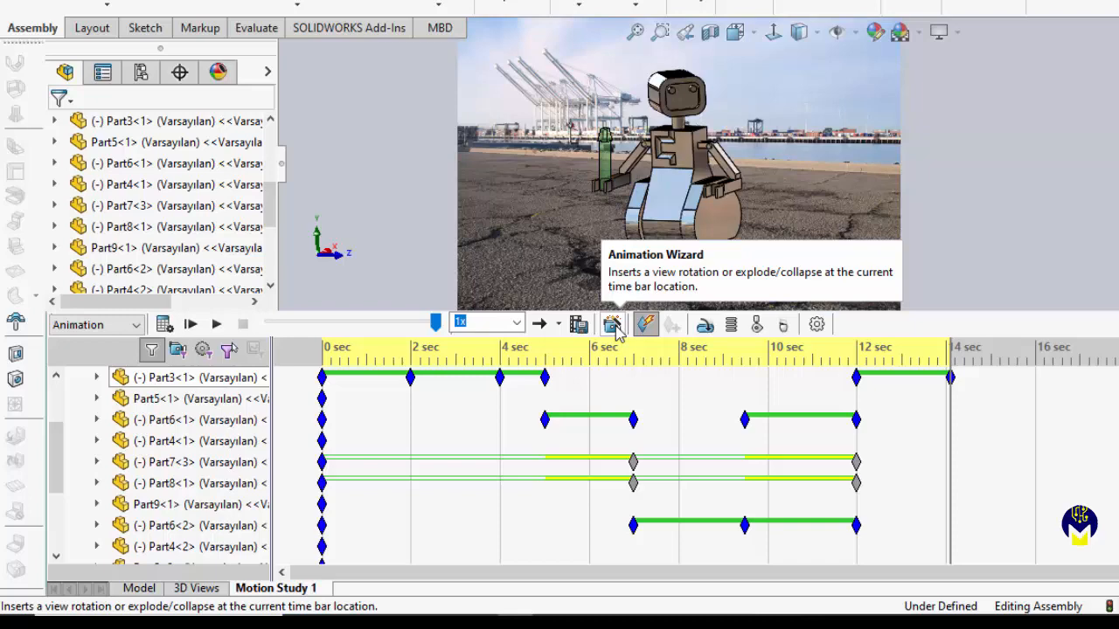
# Step: Add a view rotation with the Animation Wizard: three clockwise rotations about the Y-axis, lasting 10 seconds and starting at 14.1 seconds
pyautogui.click(612, 325)
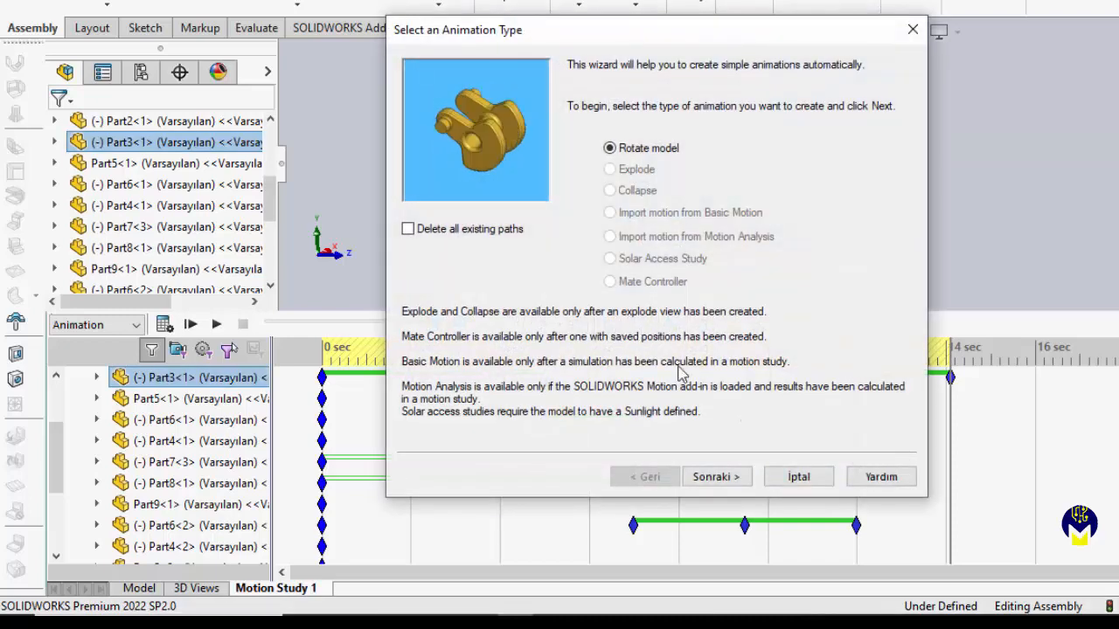
pyautogui.click(727, 477)
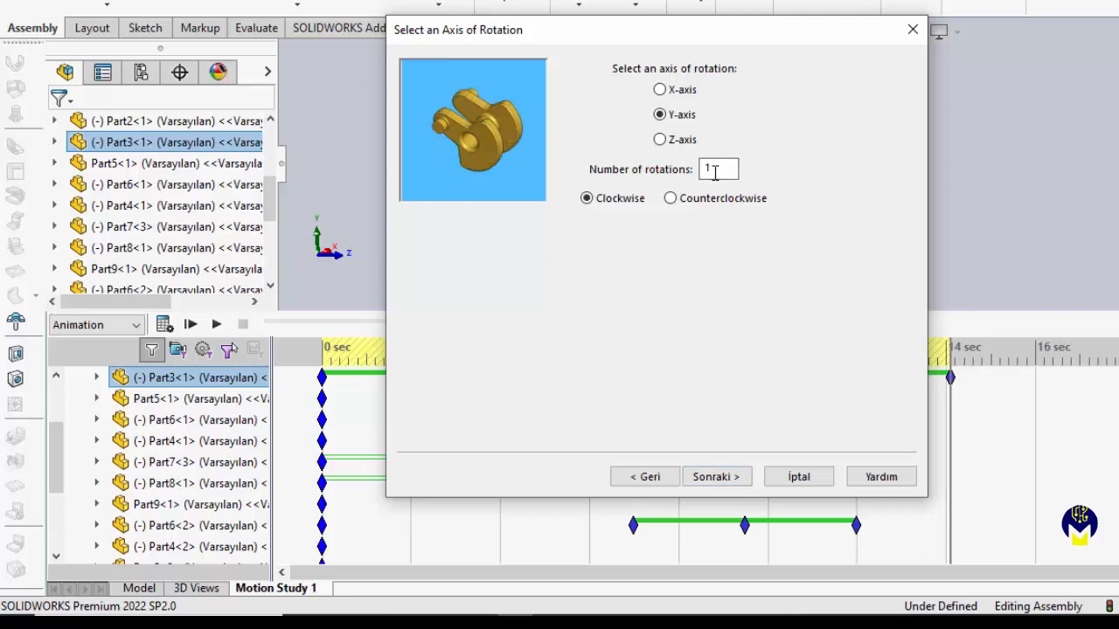
pyautogui.moveTo(712, 169); pyautogui.dragTo(679, 169)
pyautogui.write('3')
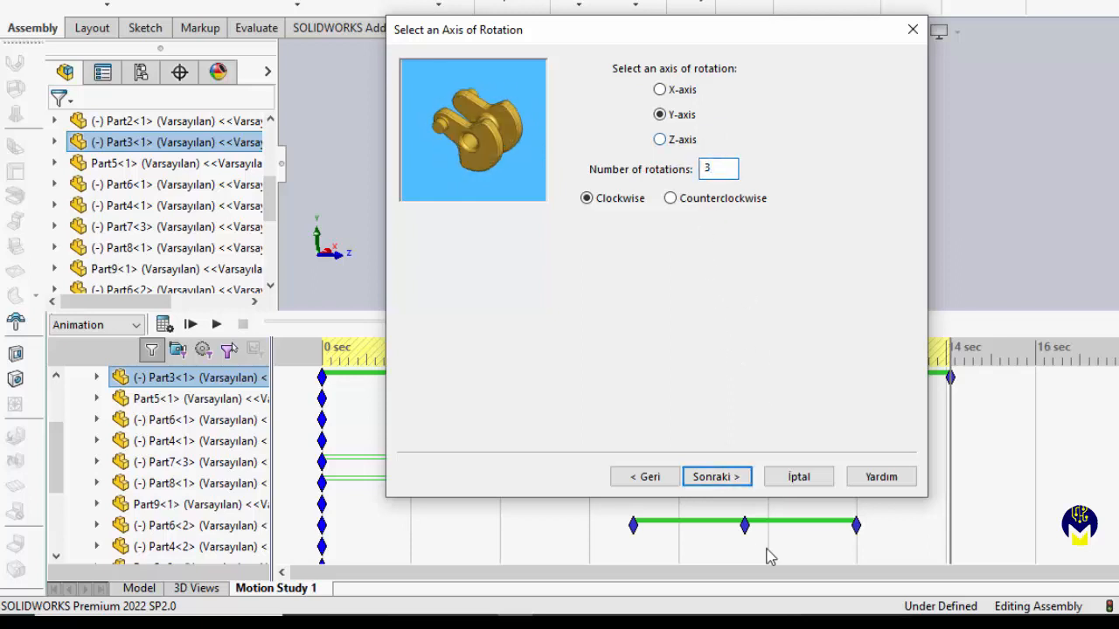
pyautogui.click(724, 476)
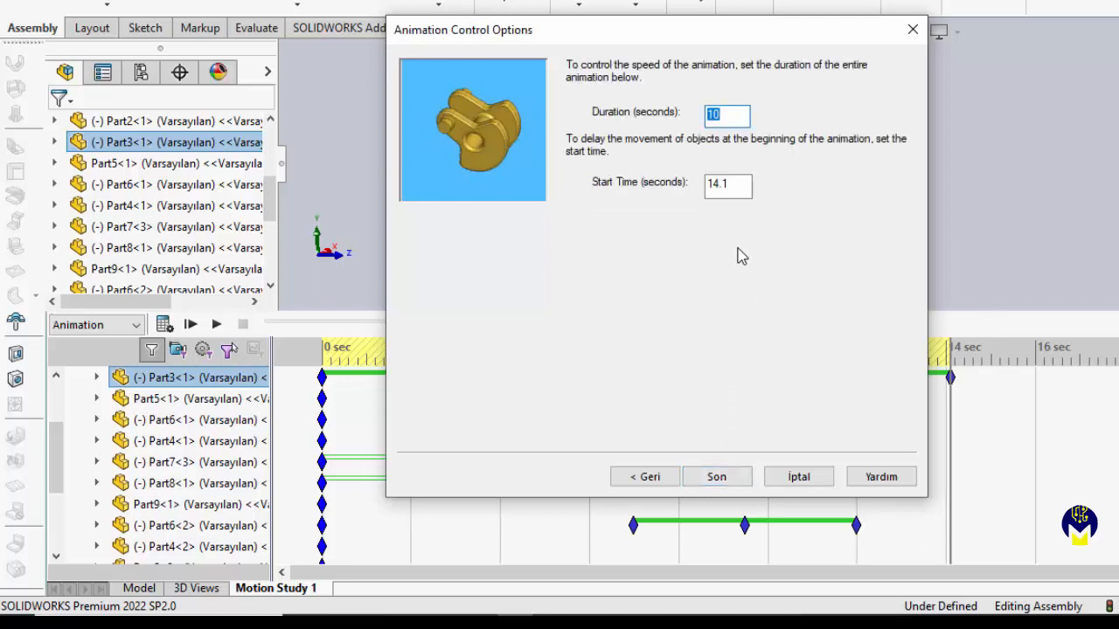
pyautogui.click(727, 483)
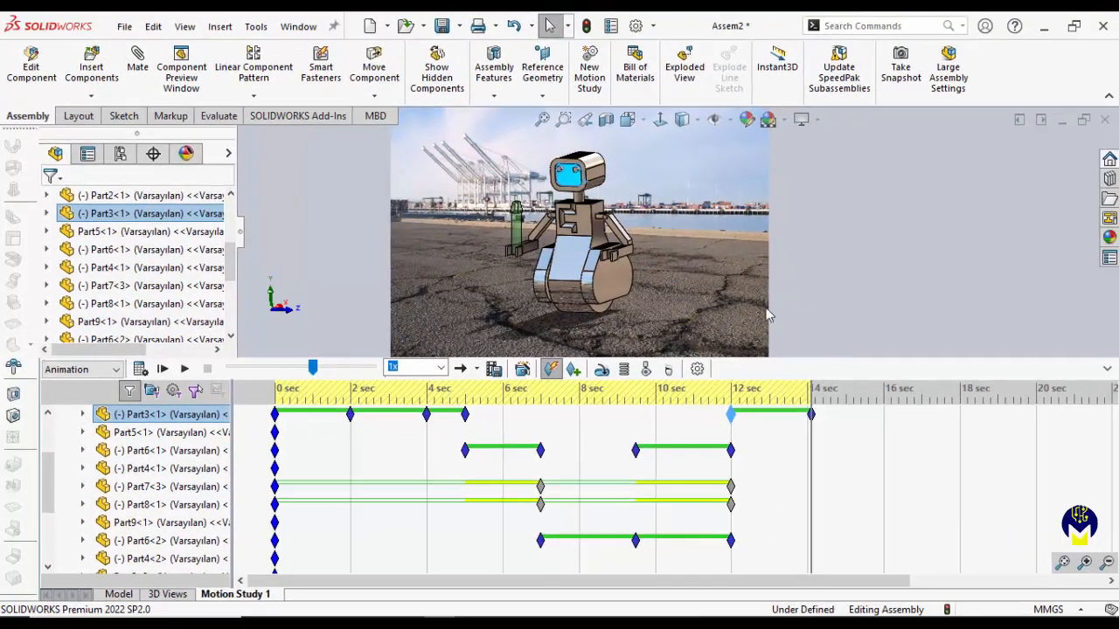
# Step: Calculate the motion study with the view rotation included
pyautogui.scroll(2, 952, 424)
pyautogui.scroll(2, 812, 453)
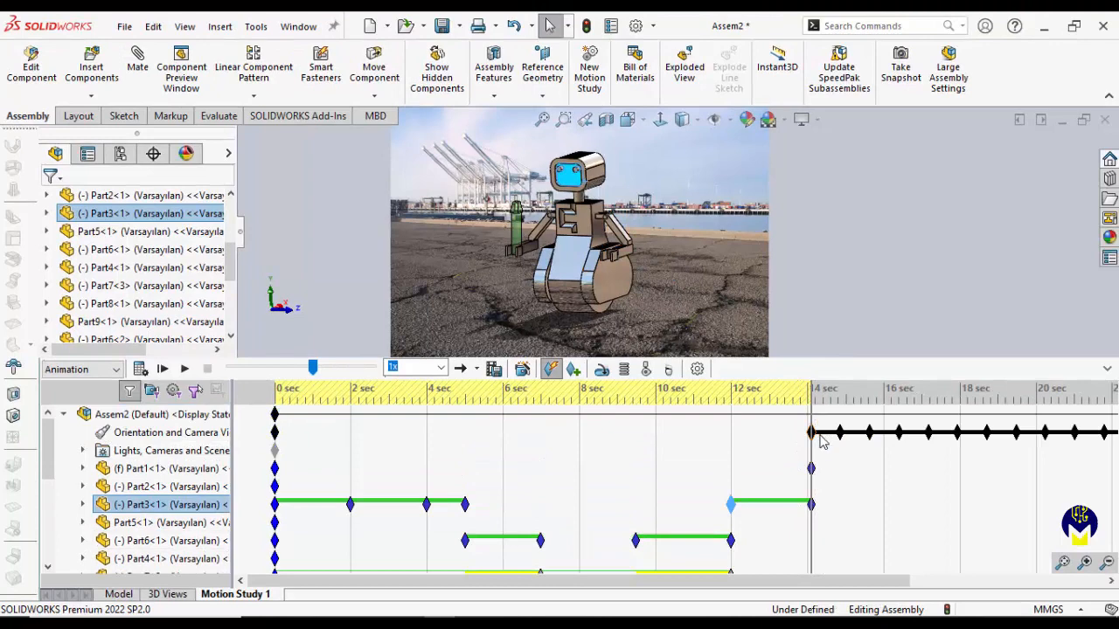
pyautogui.moveTo(879, 585); pyautogui.dragTo(683, 602)
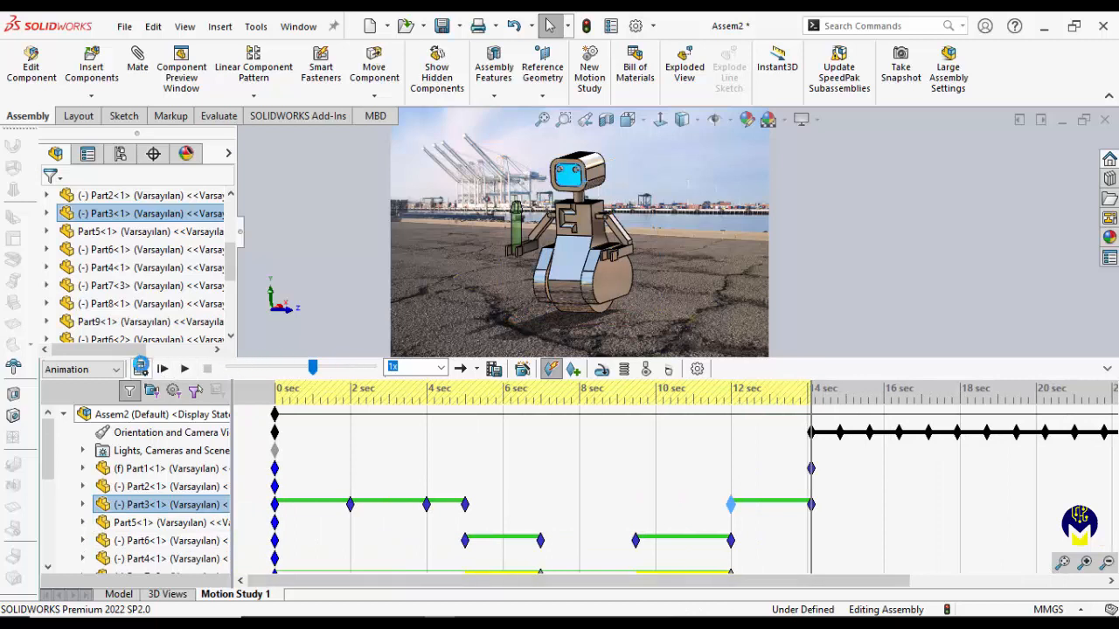
pyautogui.click(143, 371)
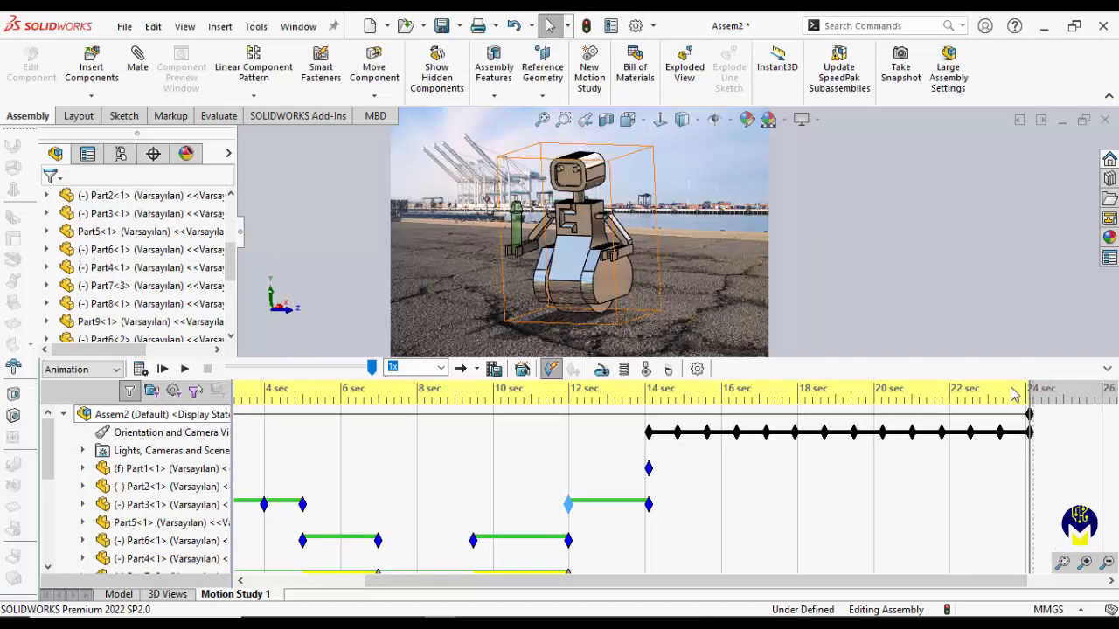
# Step: Add a keyframe for the empty-handed upper arm at about 24 seconds, raise that arm by about 26 seconds, and recalculate the study
pyautogui.click(612, 241)
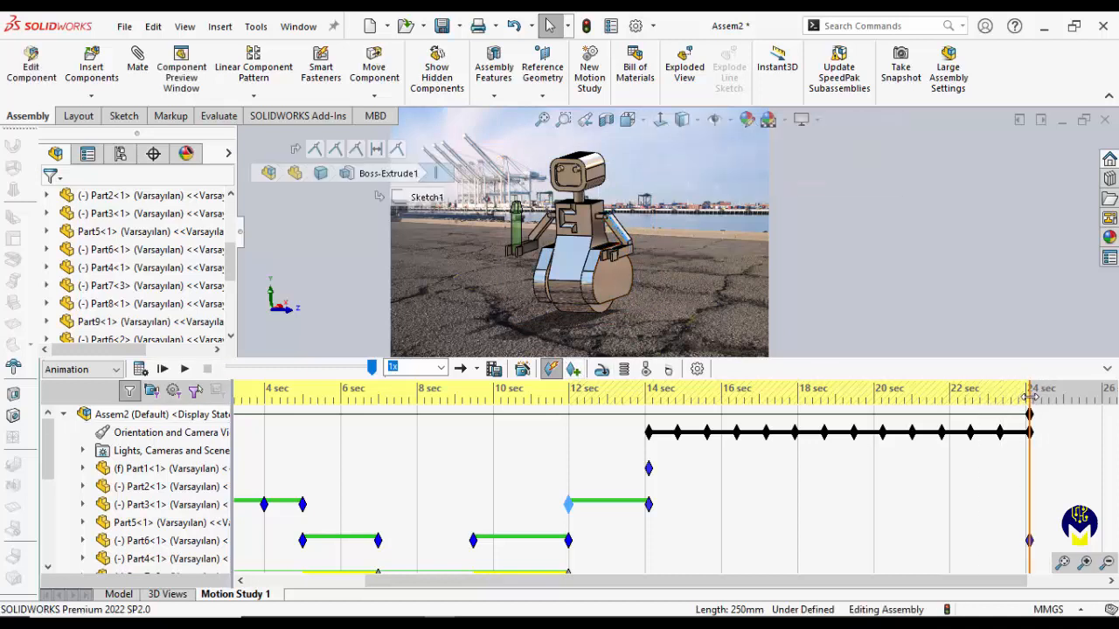
pyautogui.moveTo(1079, 400); pyautogui.dragTo(1101, 399)
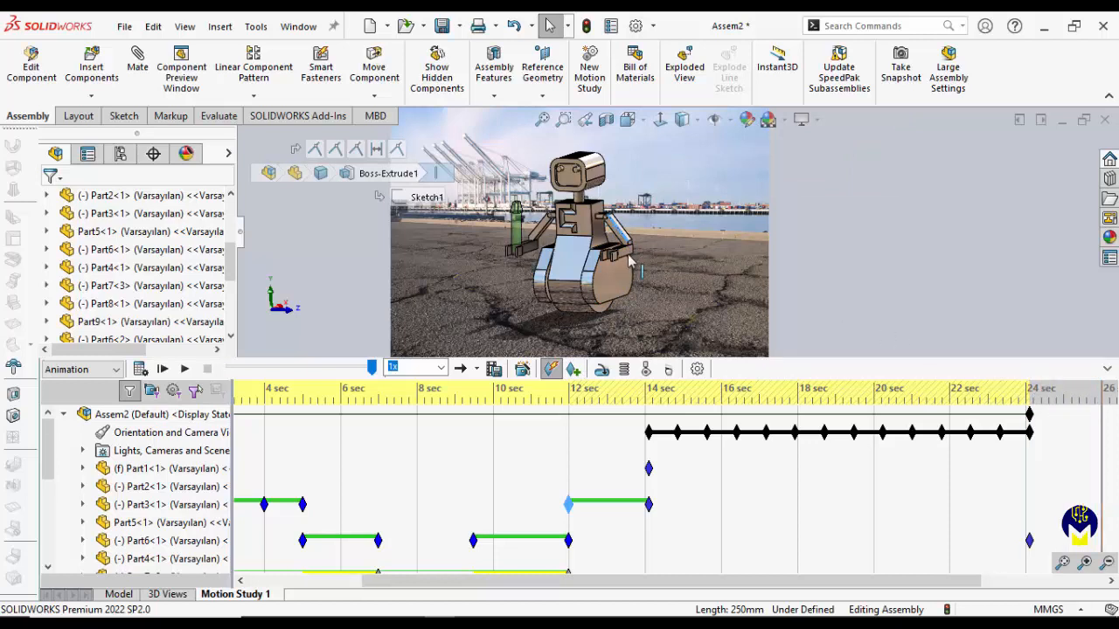
pyautogui.moveTo(625, 245); pyautogui.dragTo(639, 218)
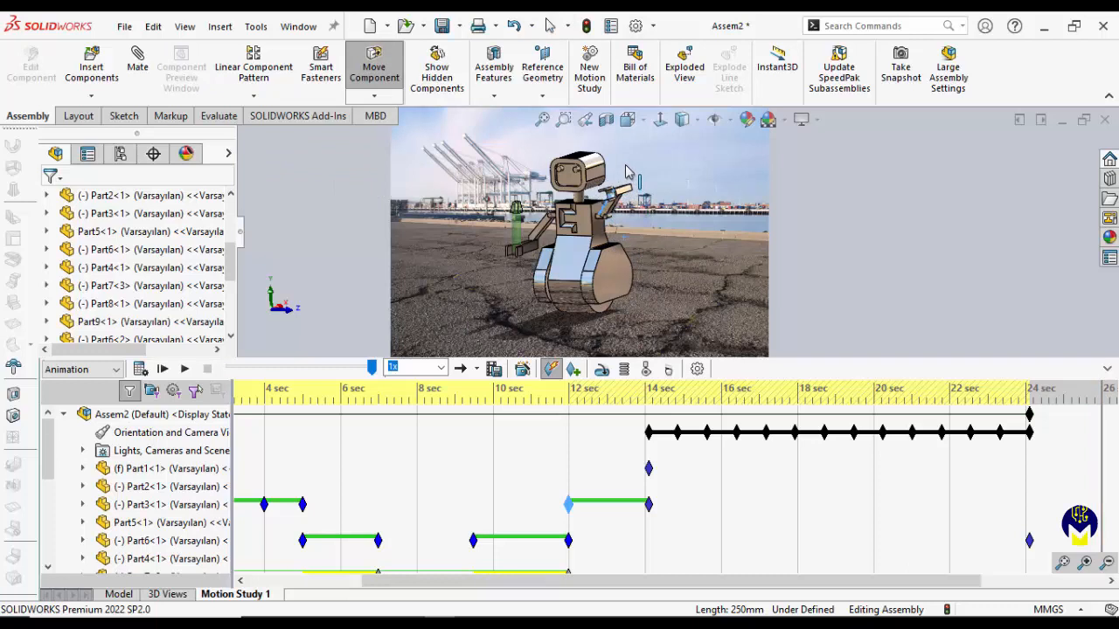
pyautogui.moveTo(626, 171); pyautogui.dragTo(609, 195)
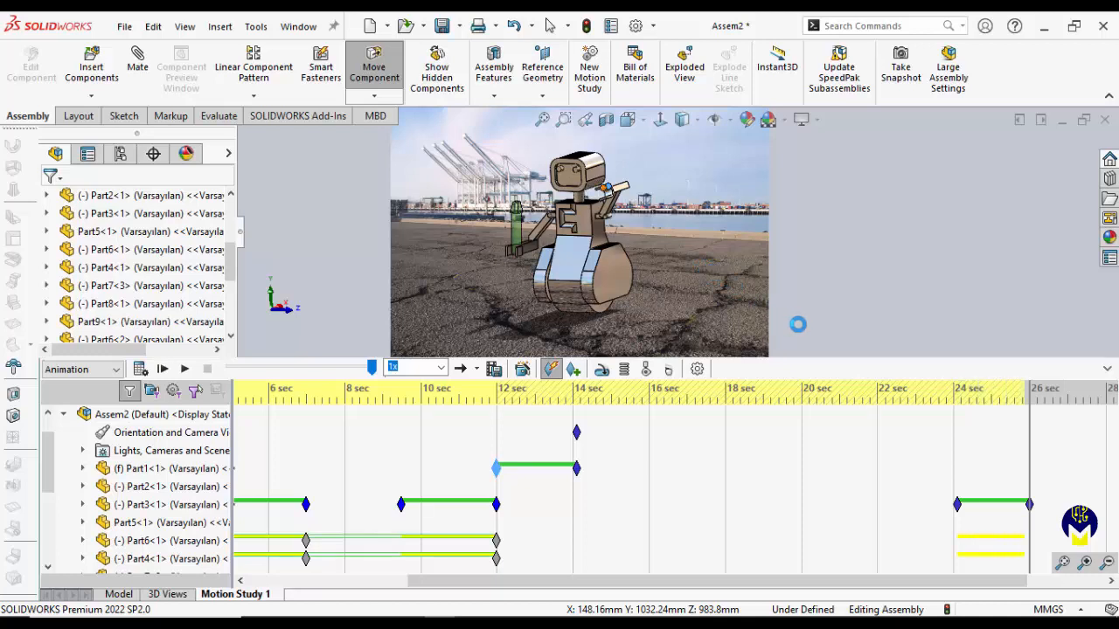
pyautogui.click(139, 369)
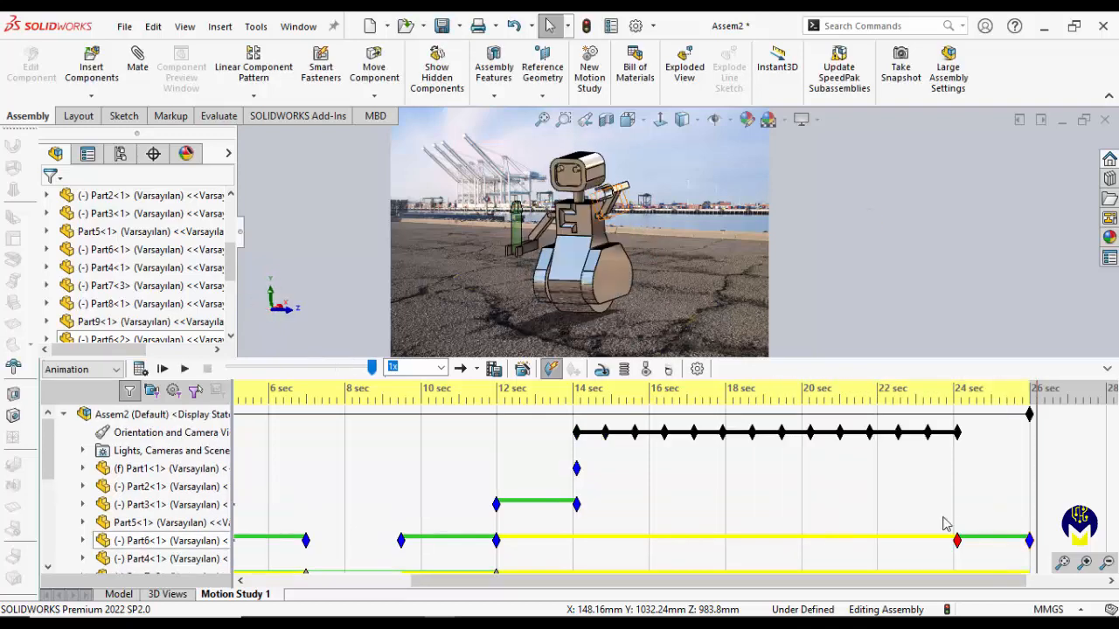
# Step: Save the entire animation as the AVI file Assem2 at 7.5 frames per second with Microsoft Video 1 compression, recalculating the study before saving
pyautogui.click(495, 369)
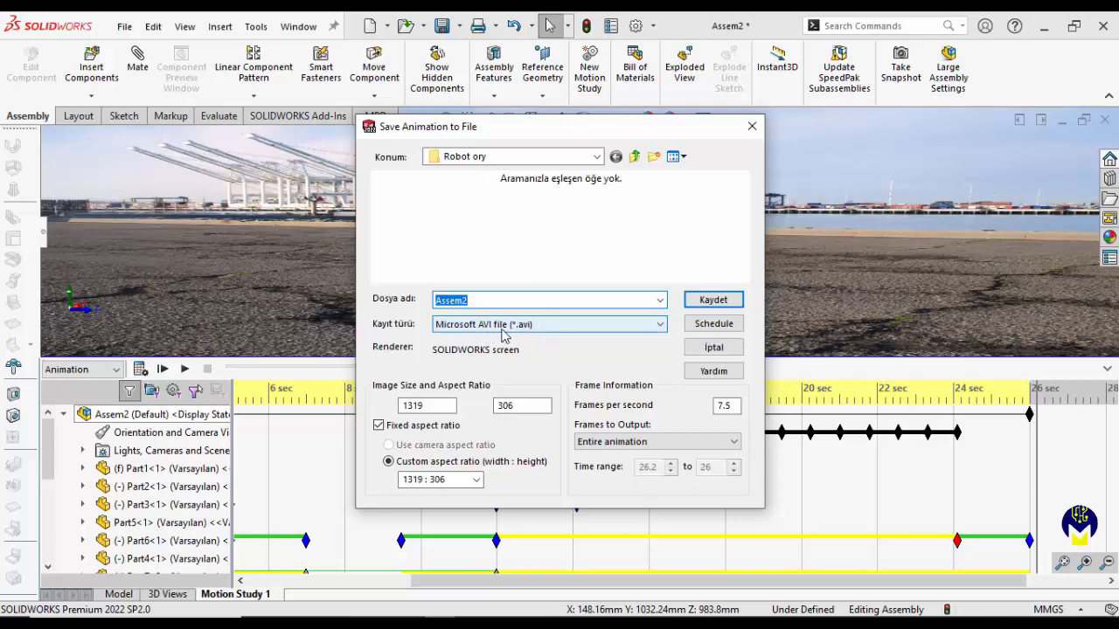
pyautogui.click(713, 300)
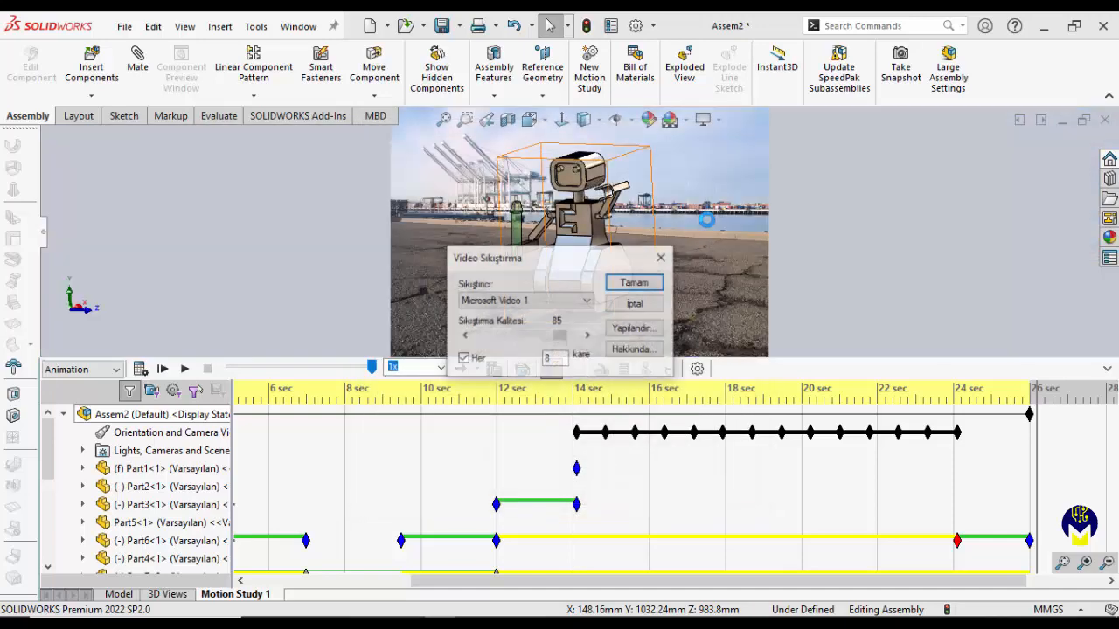
pyautogui.click(638, 289)
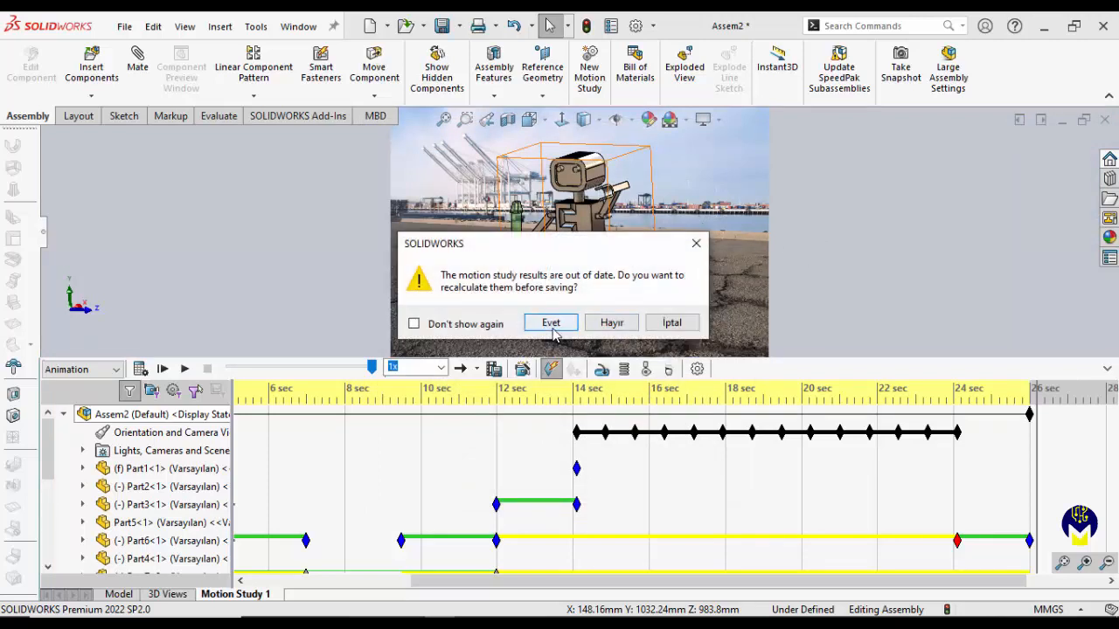
pyautogui.click(551, 324)
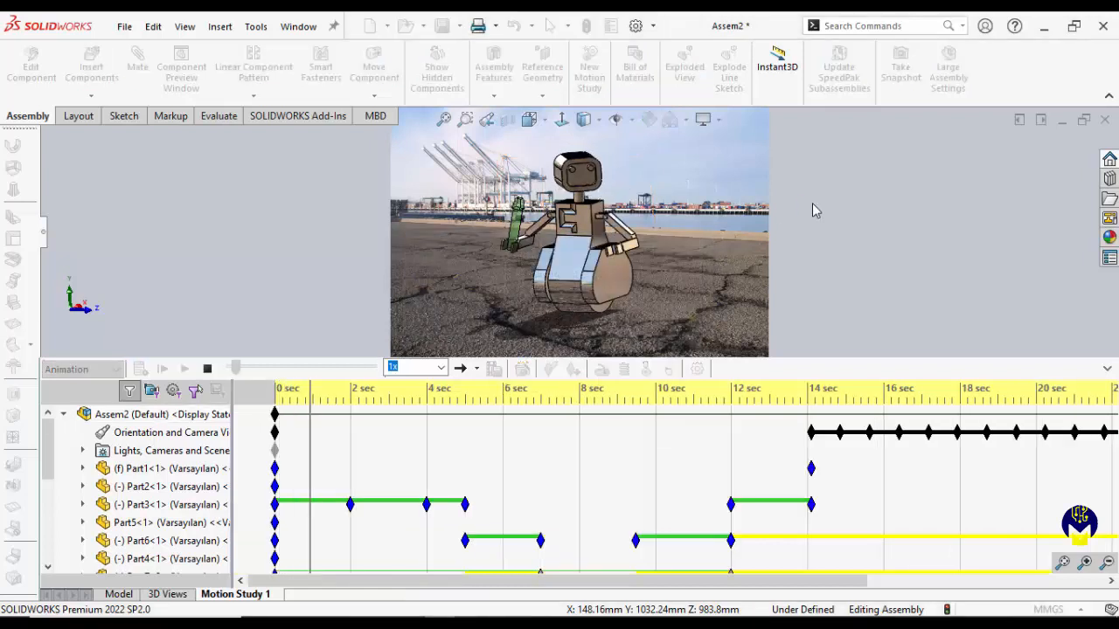